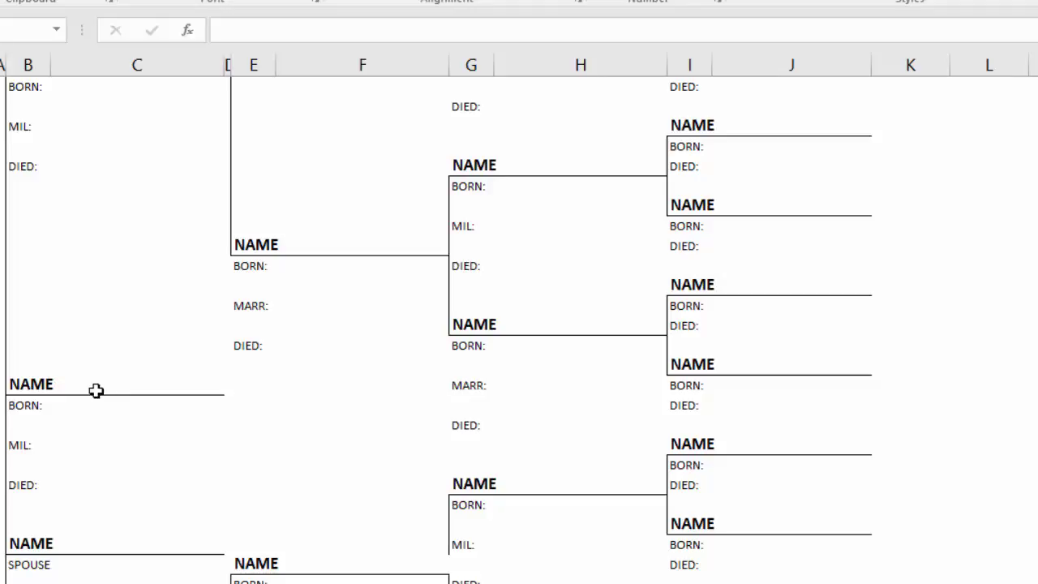
Open the Custom Margins page setup from the Page Layout margin presets.
click(14, 445)
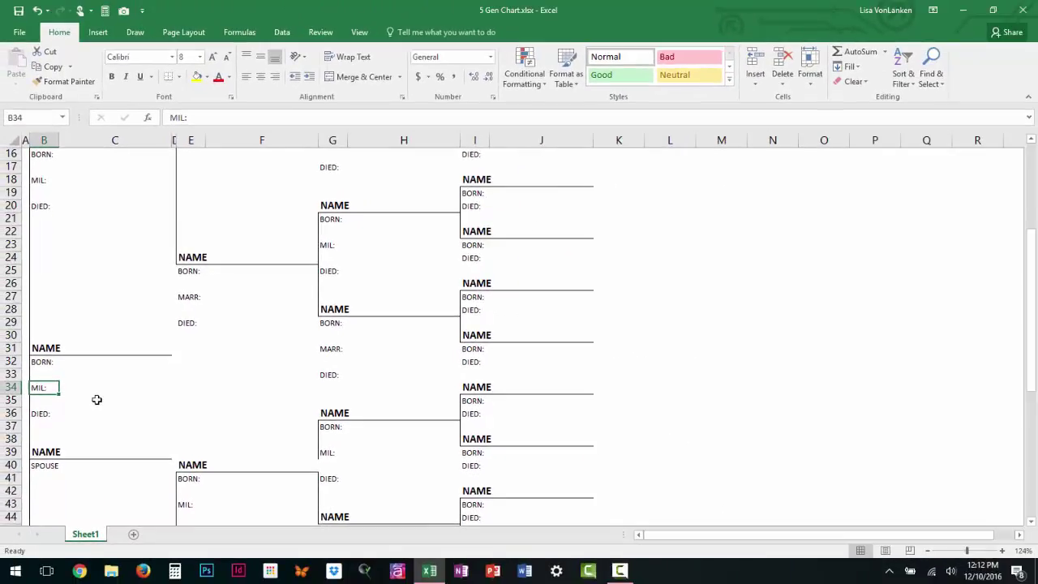
click(181, 33)
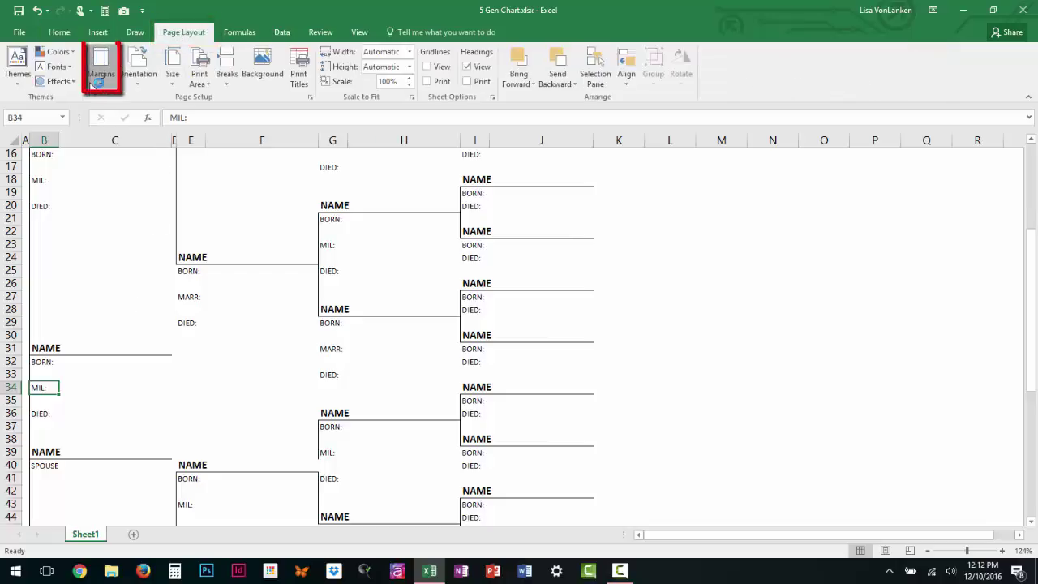
click(96, 77)
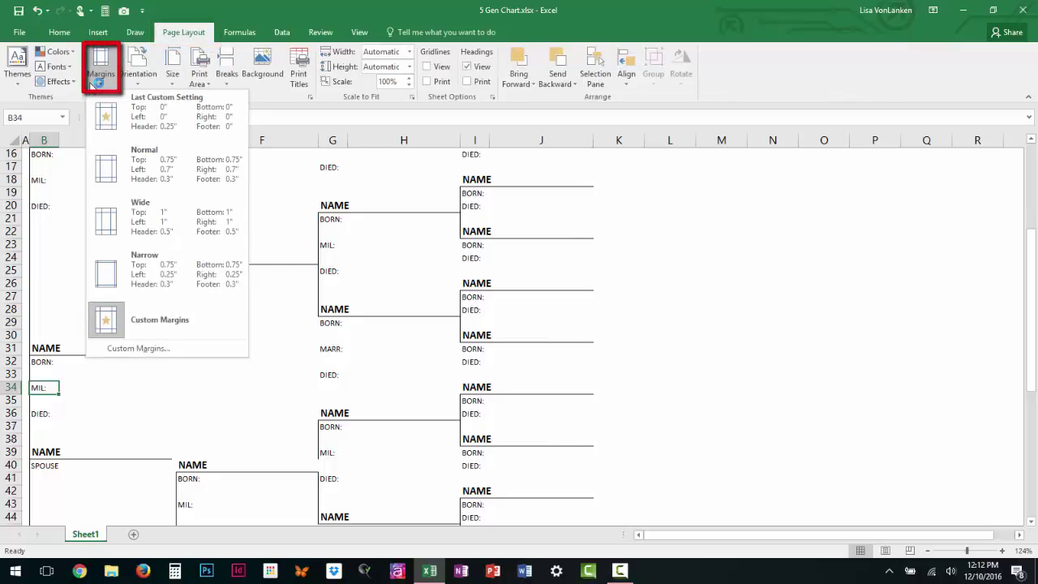
click(154, 348)
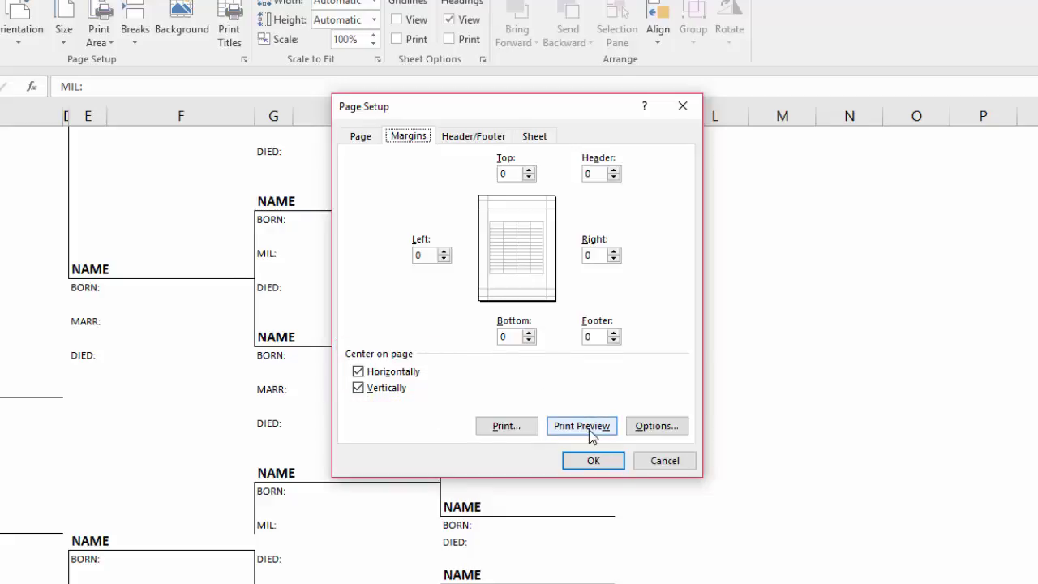
key(Escape)
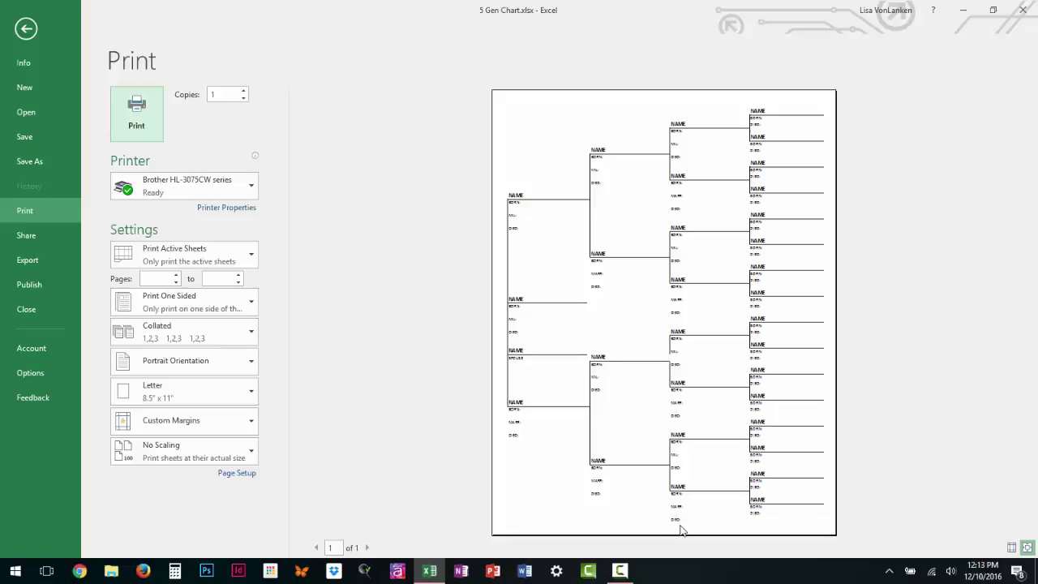
click(25, 33)
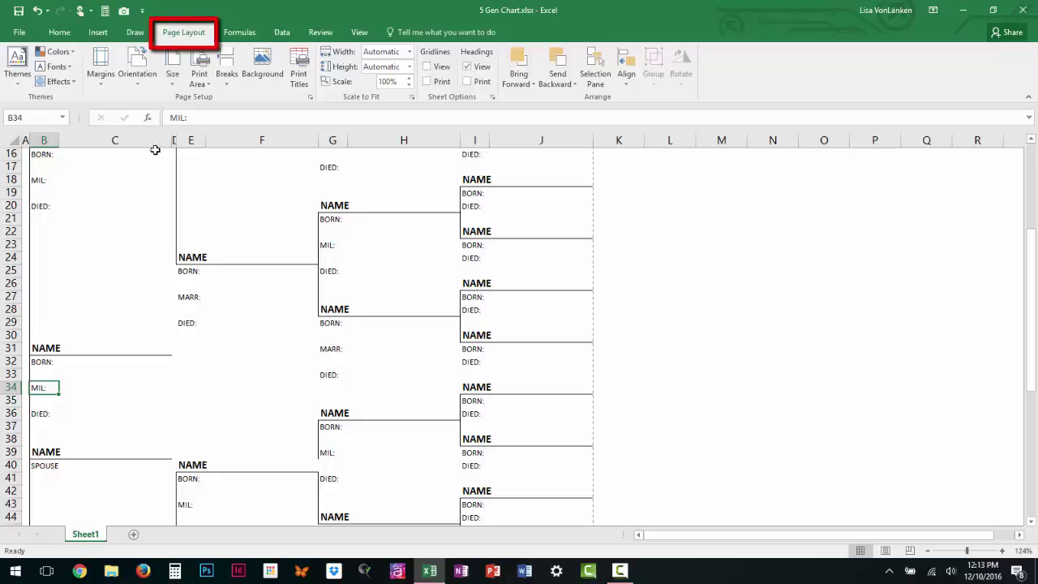
click(427, 67)
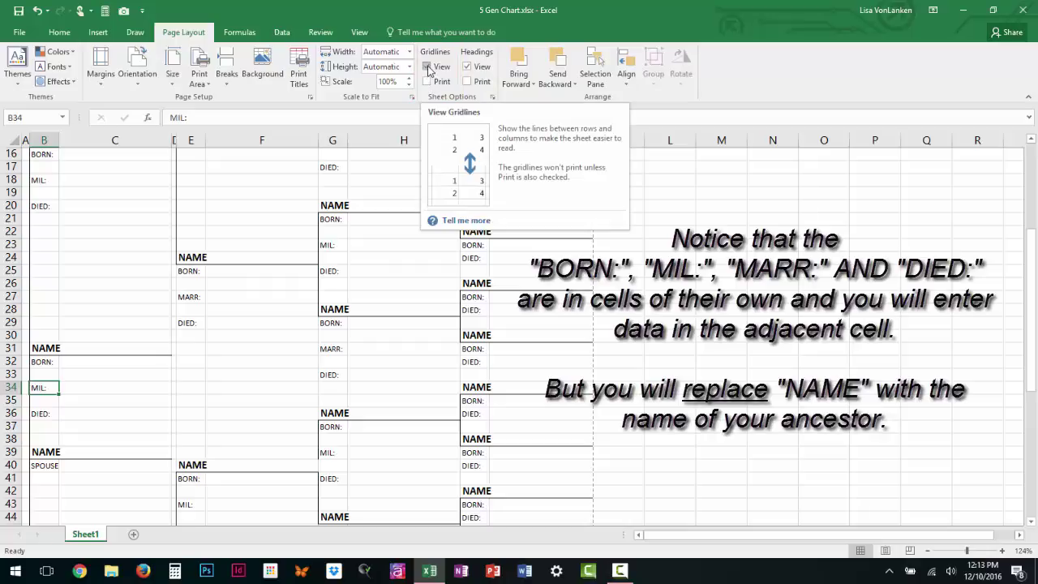
click(427, 68)
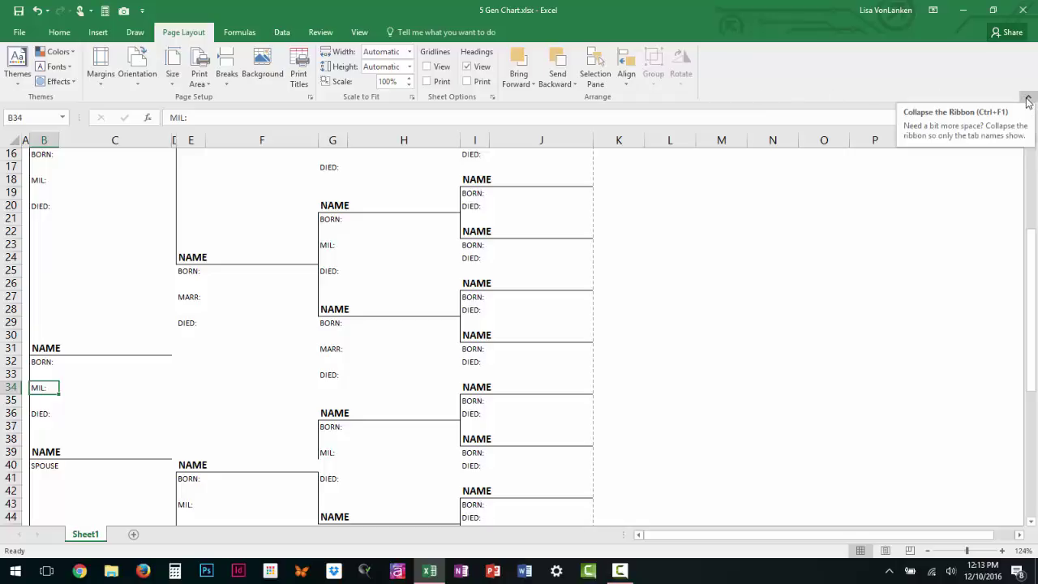
Collapse the ribbon so only the tab names show.
click(1028, 101)
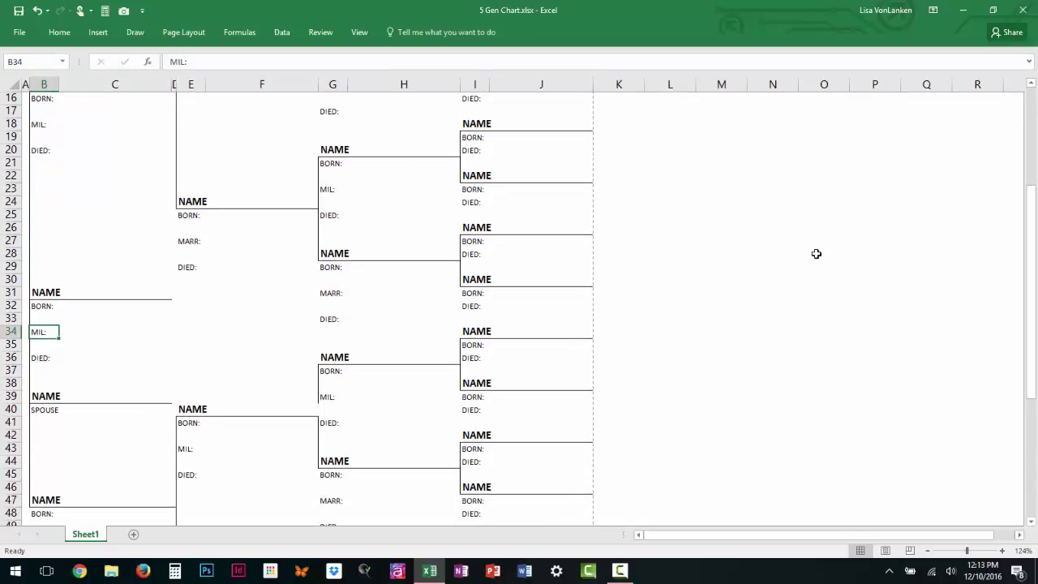
click(198, 36)
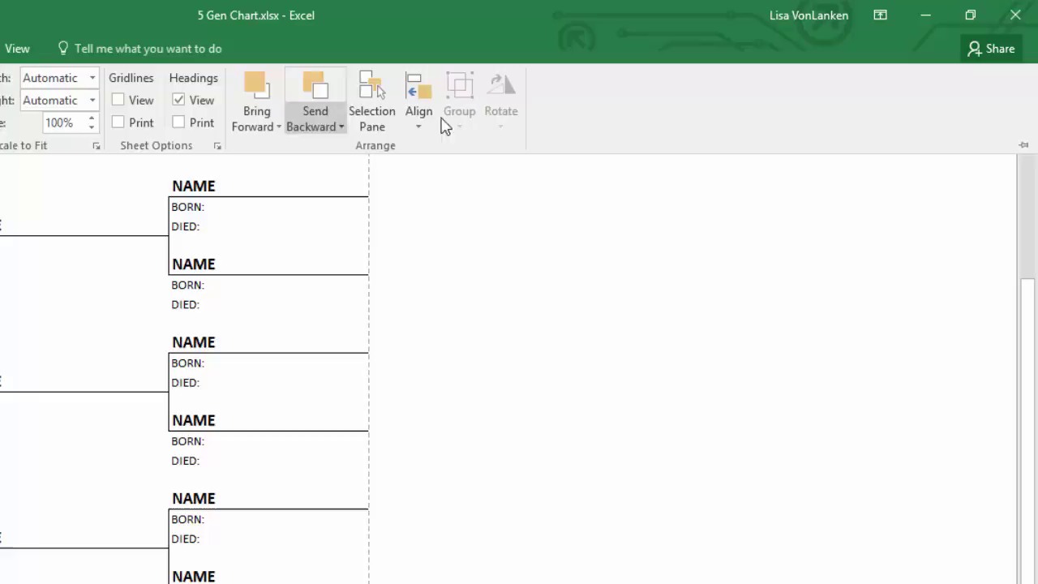
click(1024, 145)
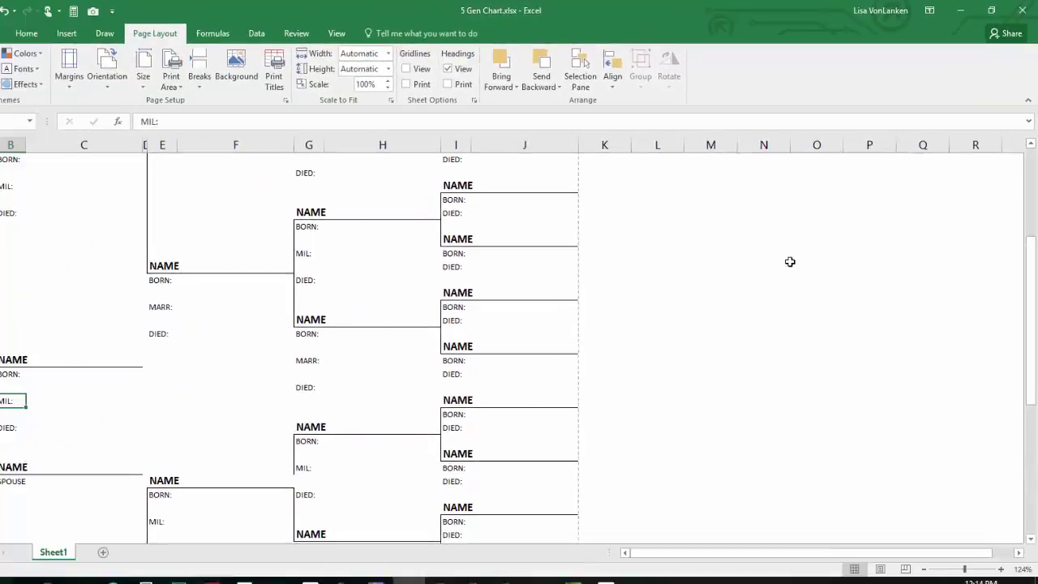
click(1027, 99)
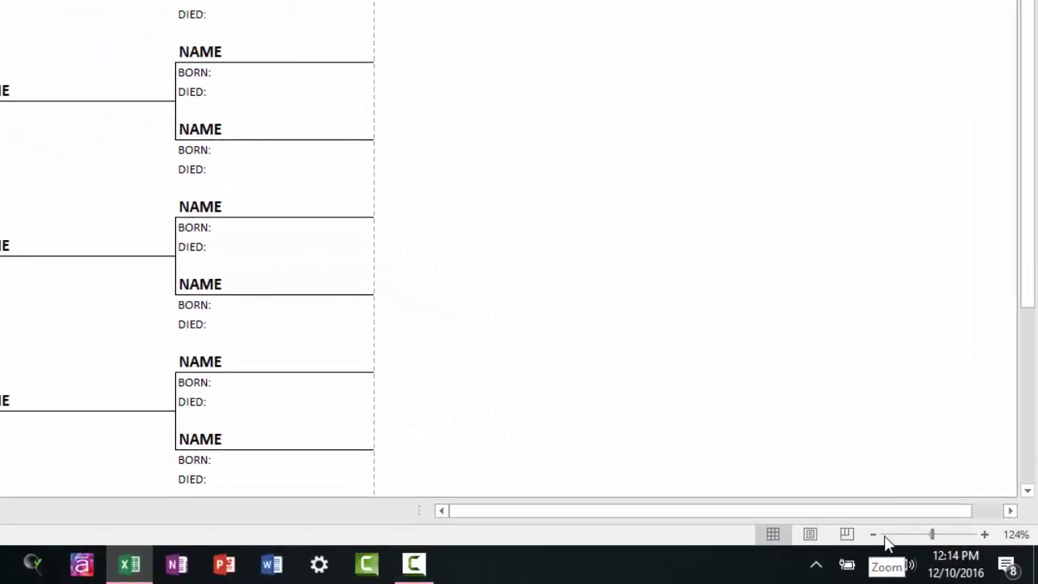
Zoom the sheet out to 60% so the whole chart fits on screen.
click(873, 534)
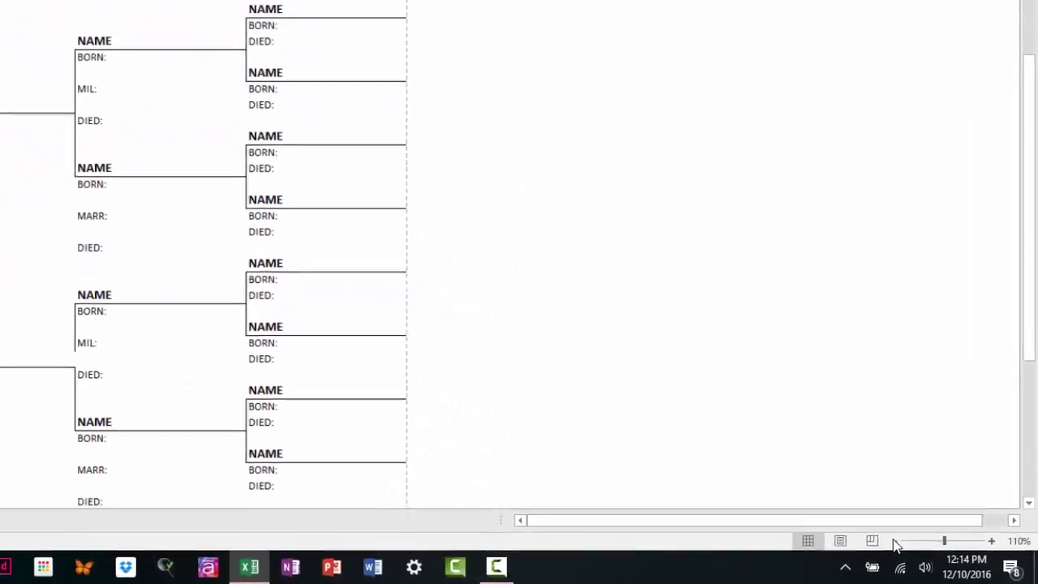
click(896, 543)
click(896, 544)
click(896, 543)
click(896, 543)
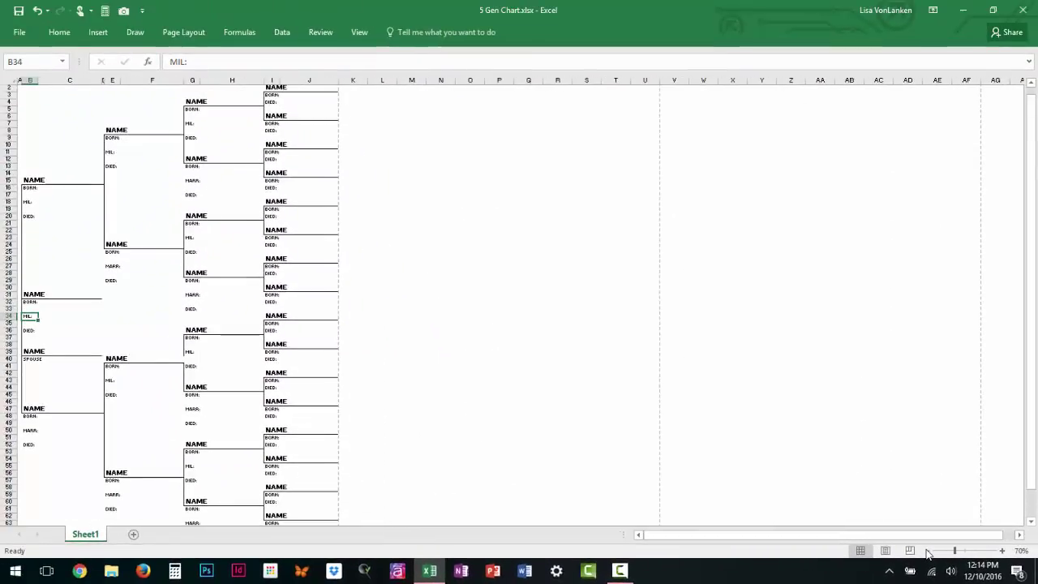
click(897, 543)
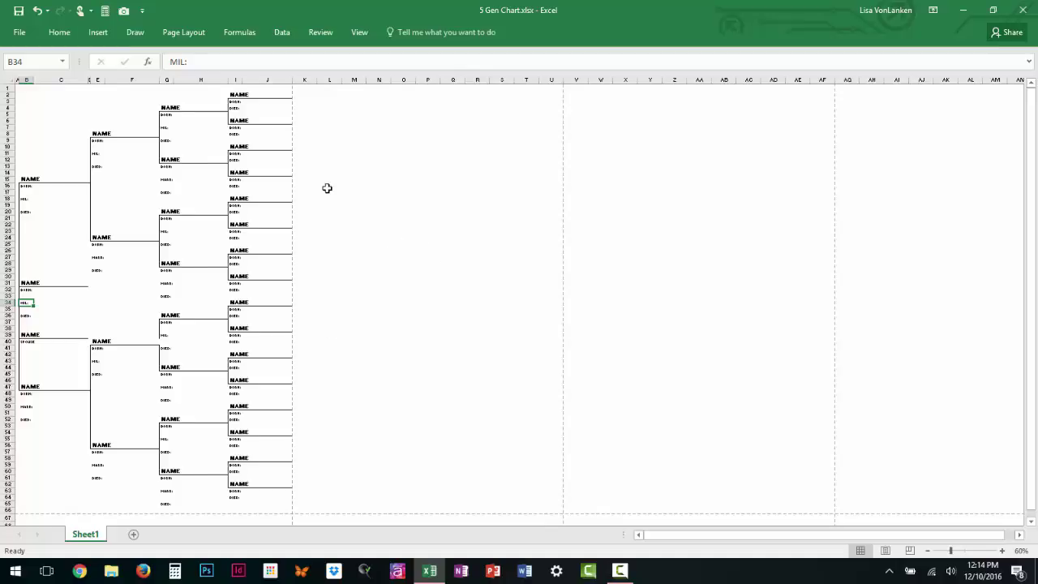
click(184, 35)
click(261, 66)
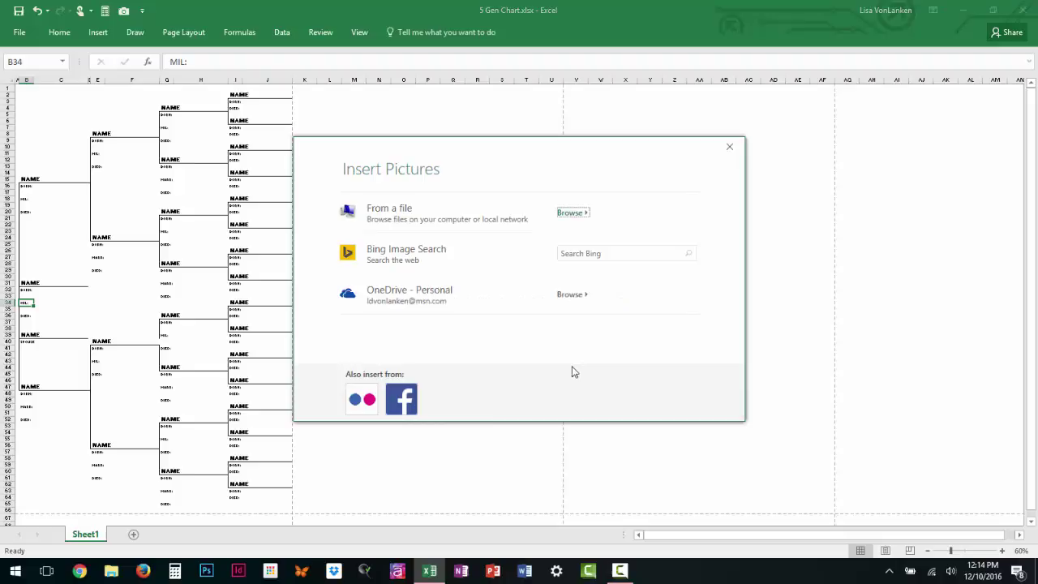
click(578, 218)
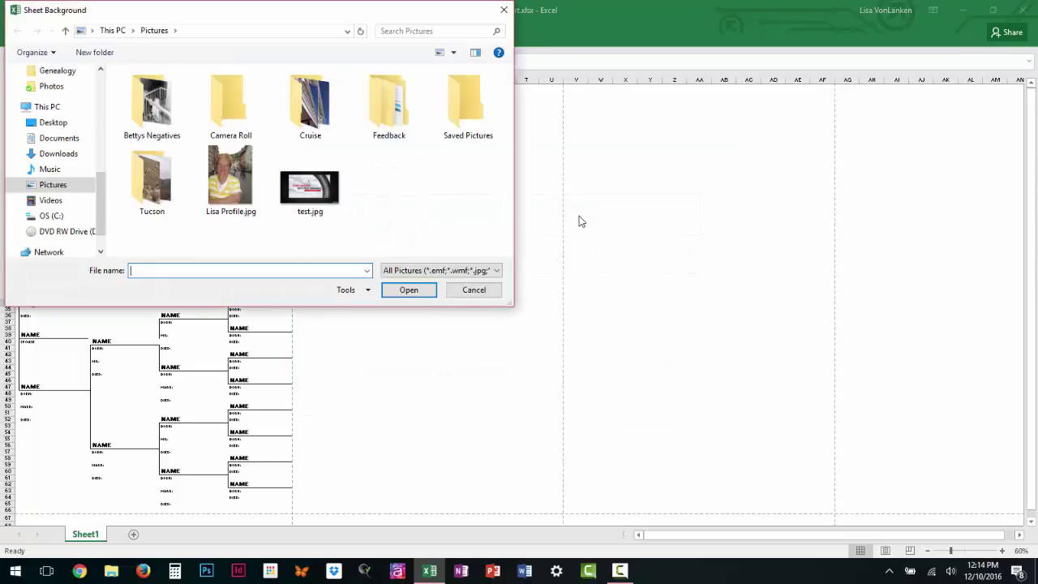
click(142, 109)
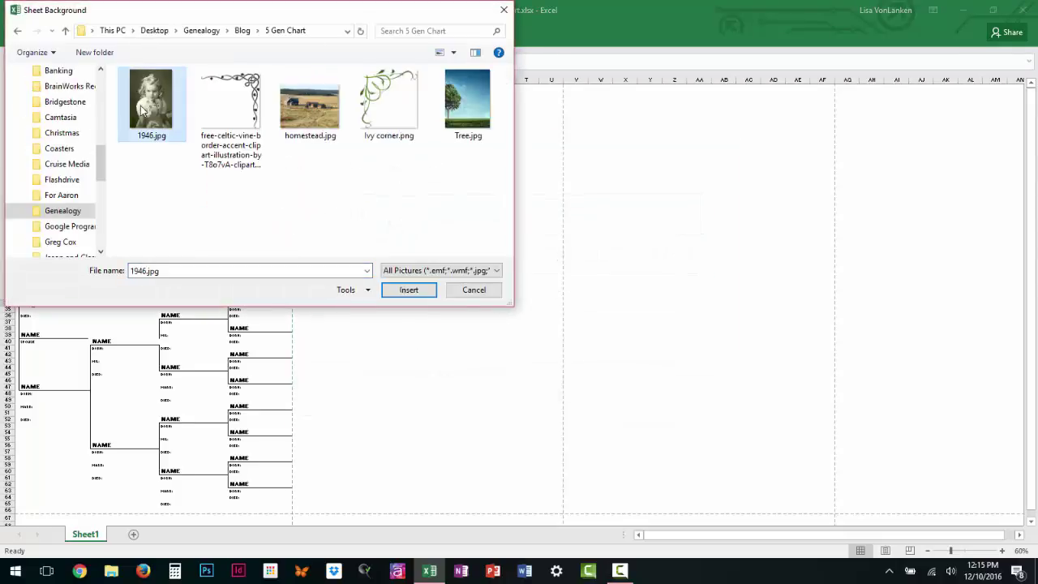
double_click(142, 110)
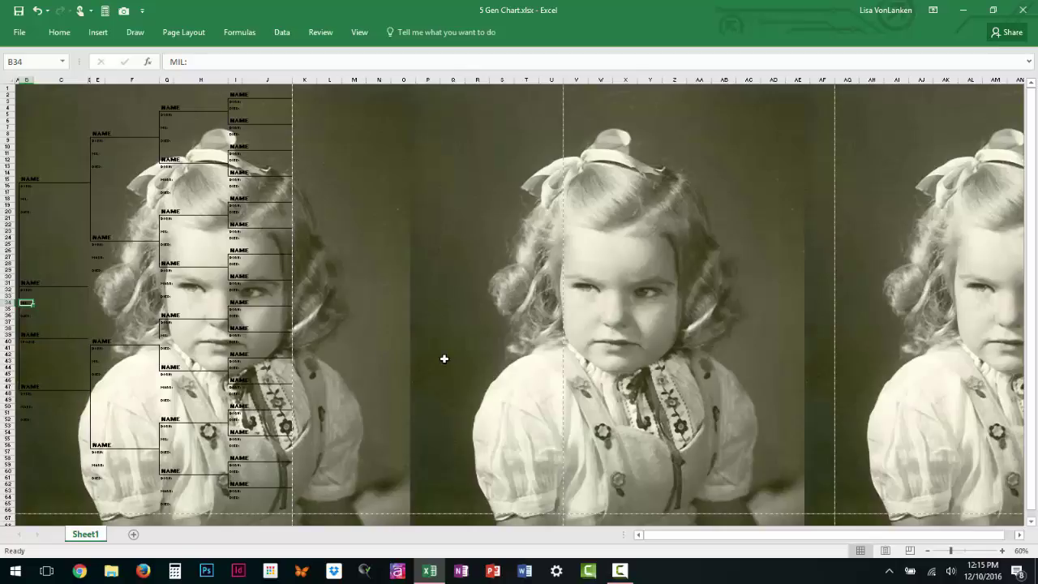
key(ctrl+p)
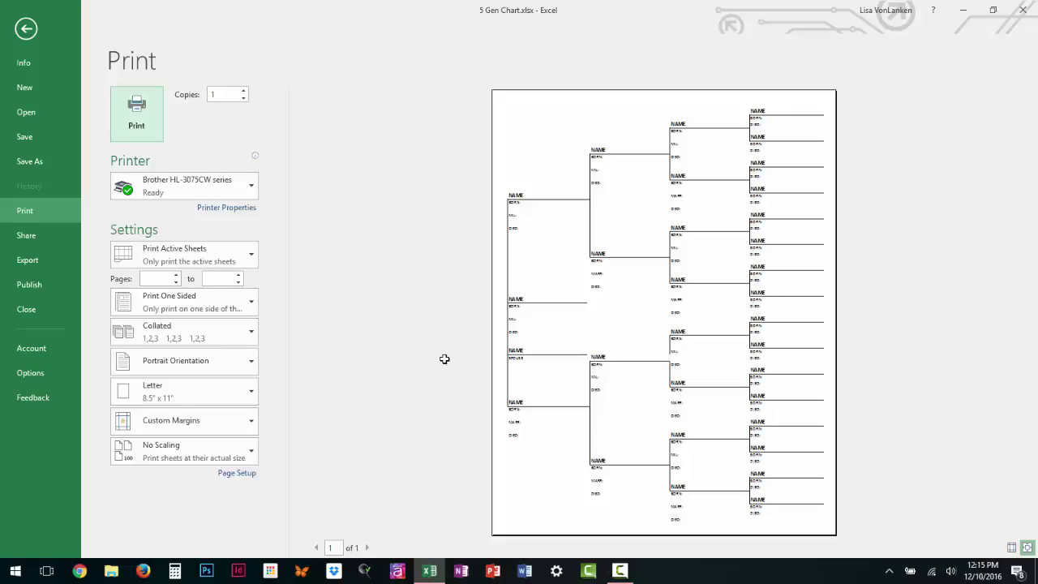
click(23, 34)
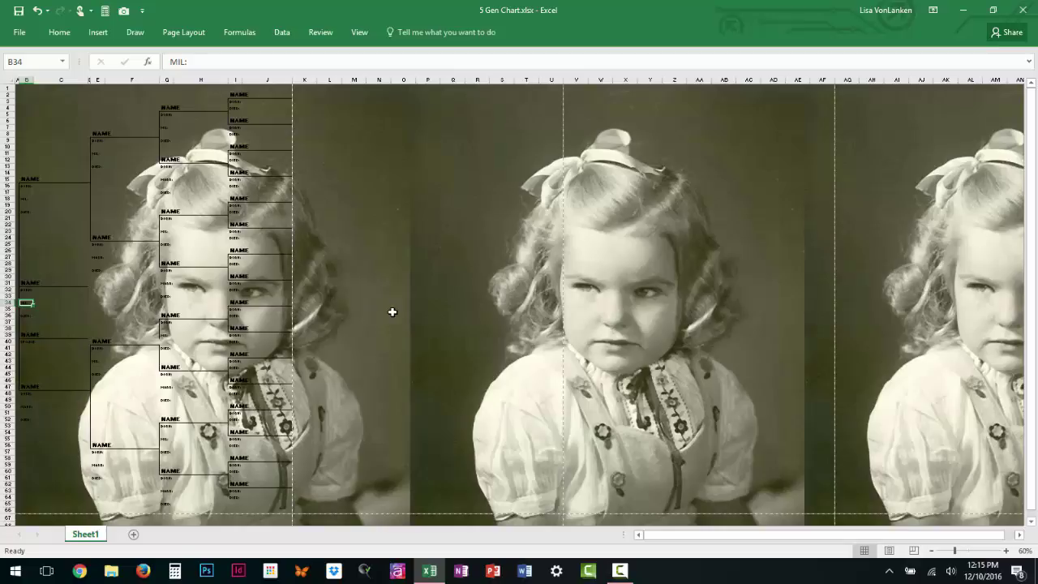
key(ctrl+z)
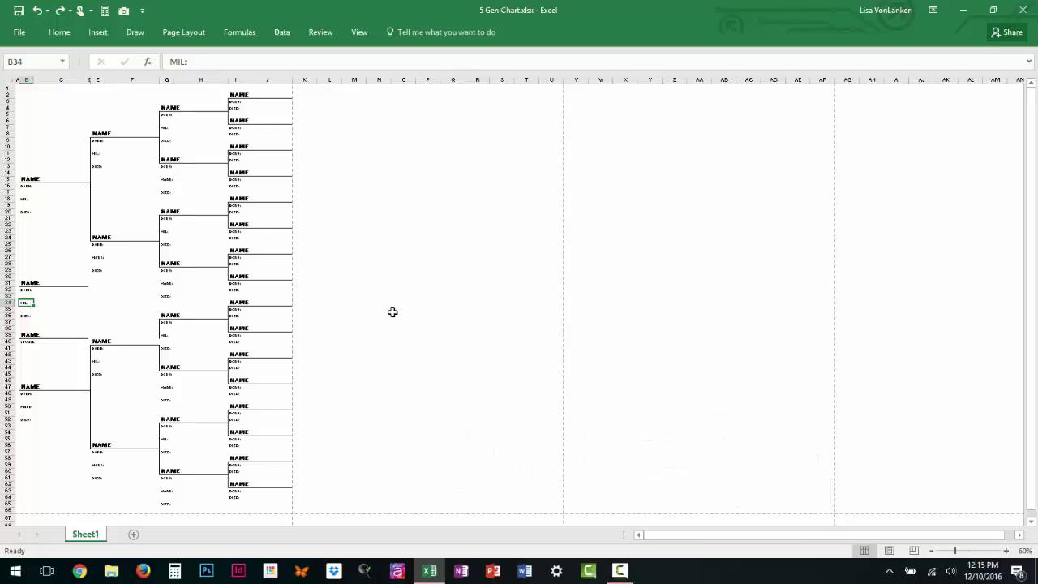
Draw a trial rectangle from the sheet's top-left corner, then delete it.
click(105, 38)
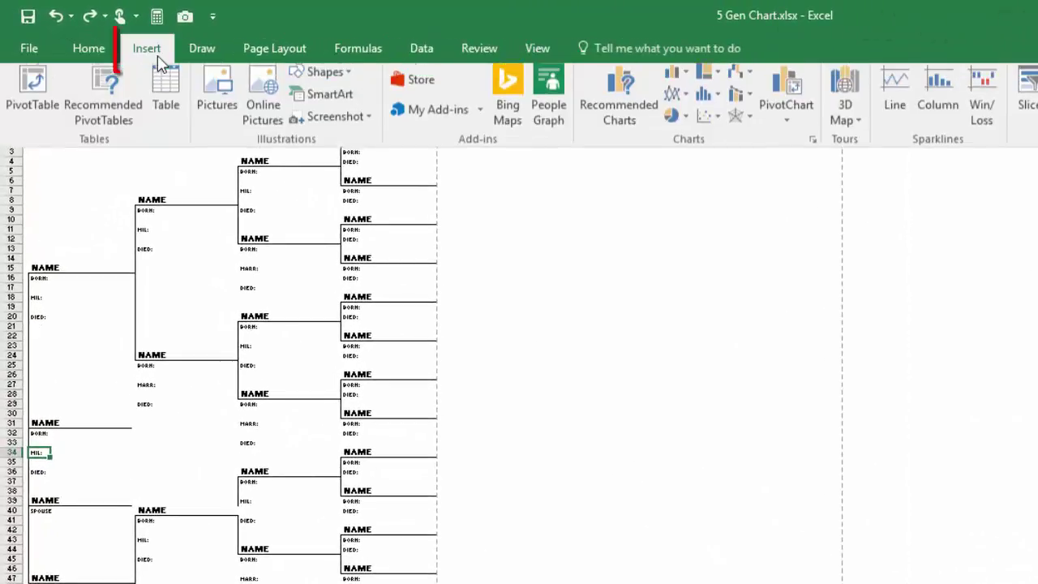
click(349, 79)
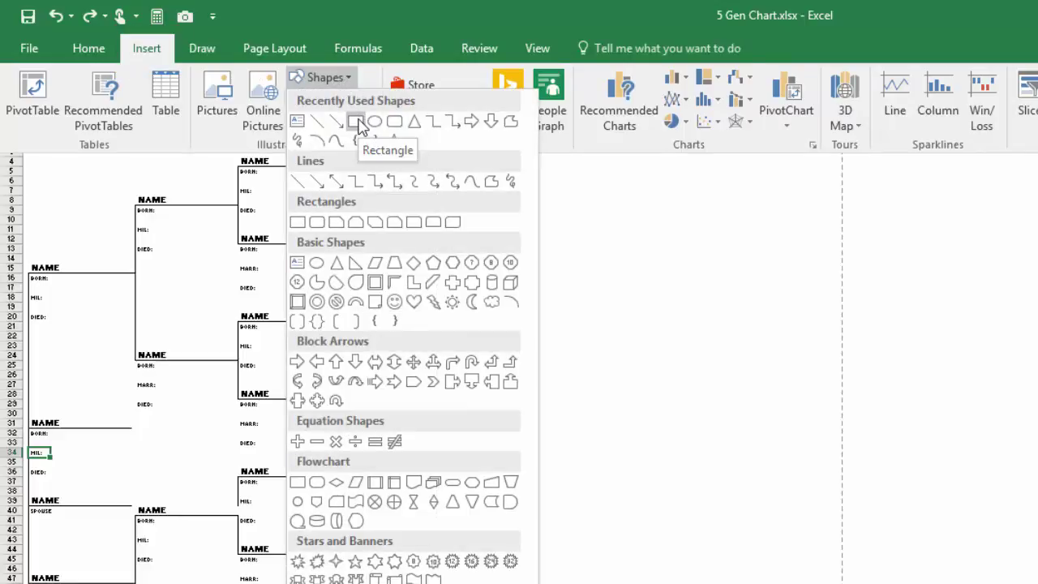
click(358, 123)
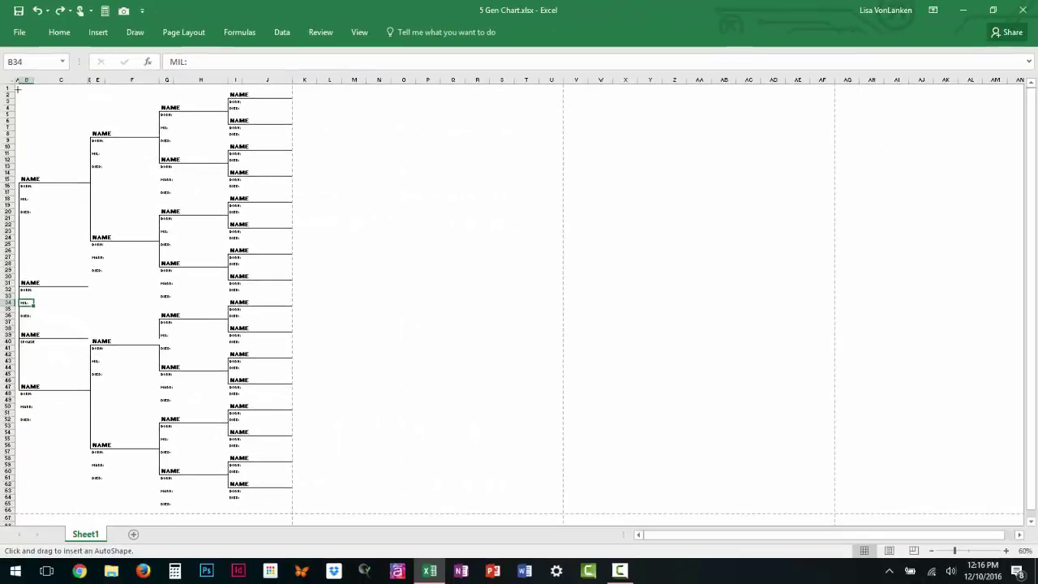
drag(18, 89, 144, 125)
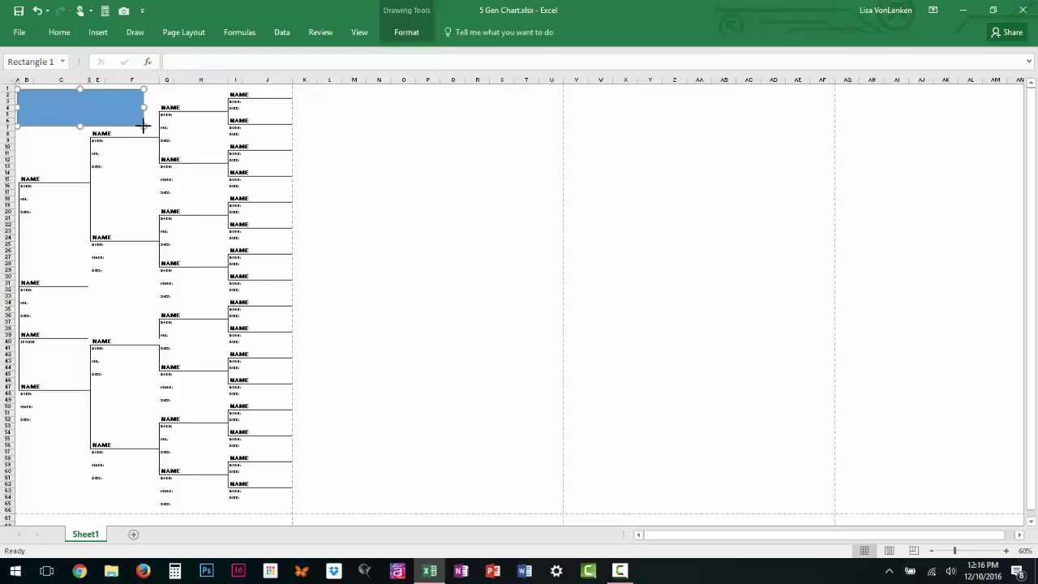
key(Delete)
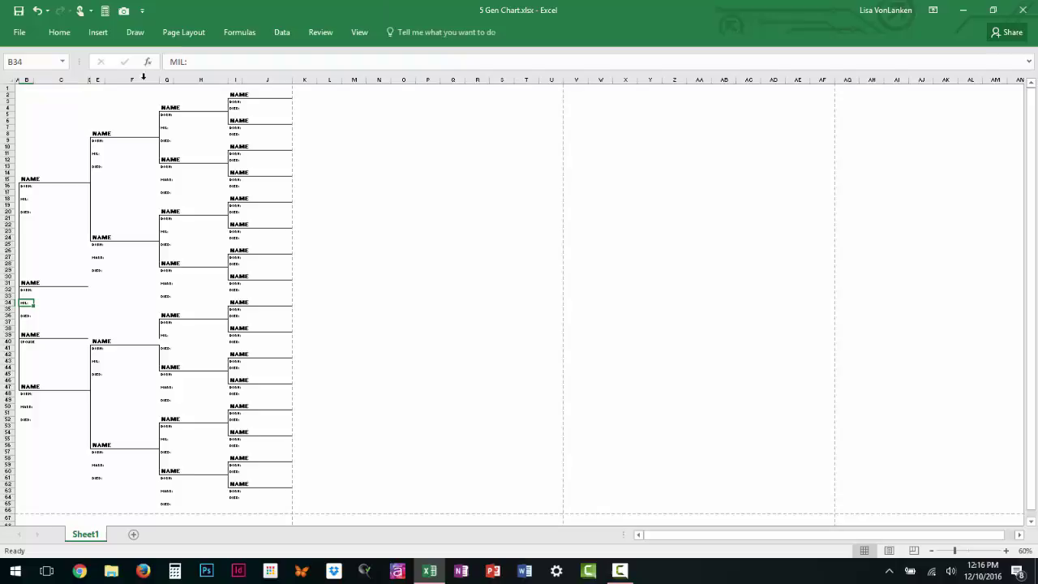
Draw a second trial rectangle down columns B–C to row 64, then delete it.
click(107, 32)
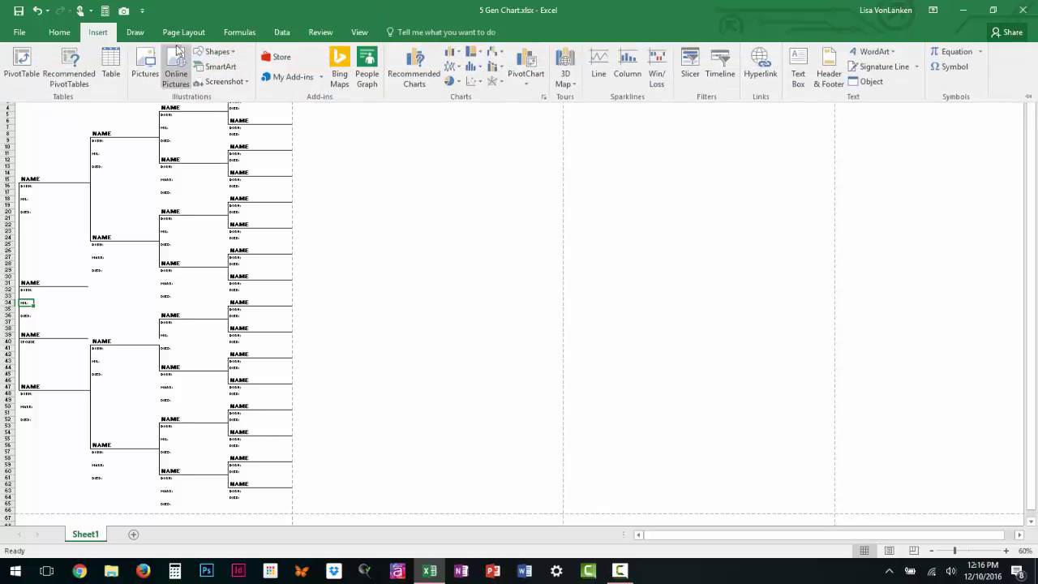
click(216, 52)
click(237, 81)
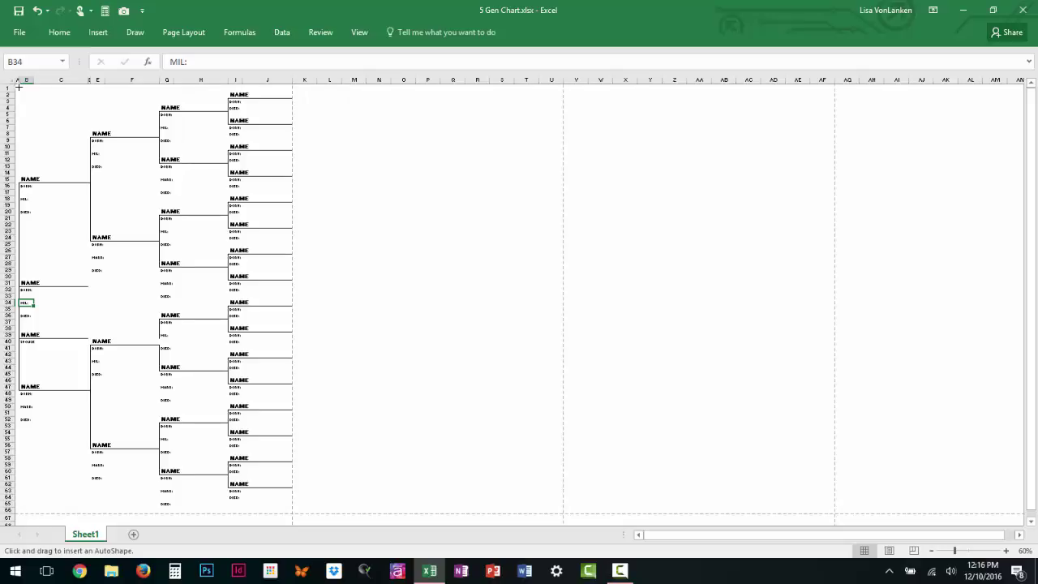
drag(18, 86, 84, 502)
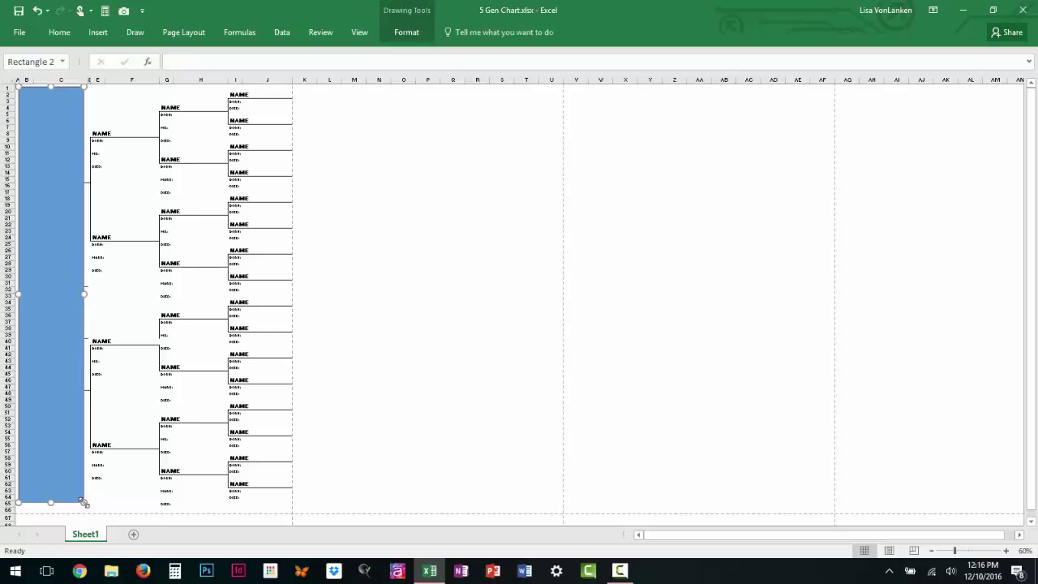
key(Delete)
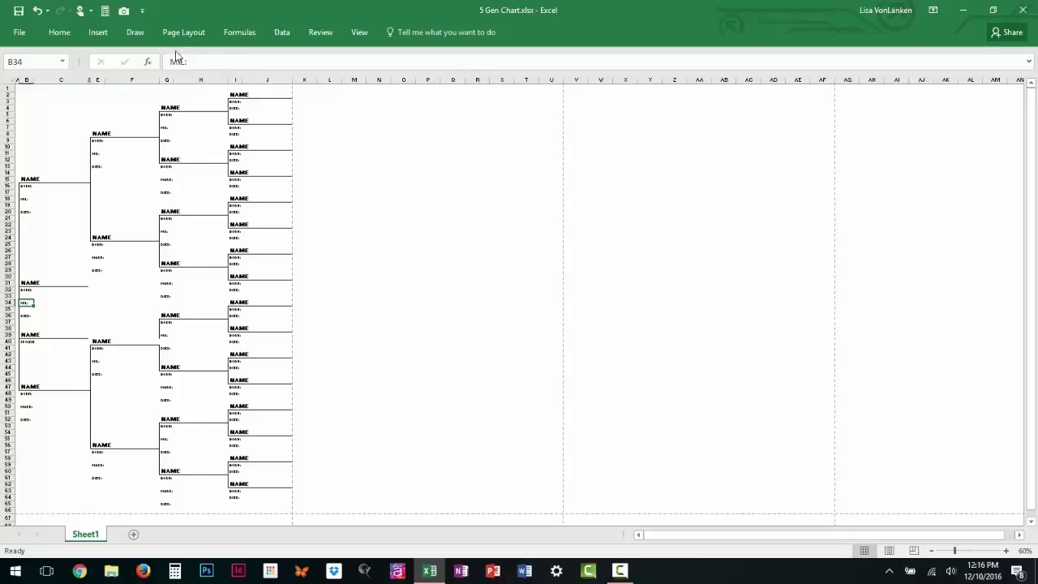
Draw a rectangle over the whole chart, columns A–J, rows 1–67, nudging it left and up.
click(99, 40)
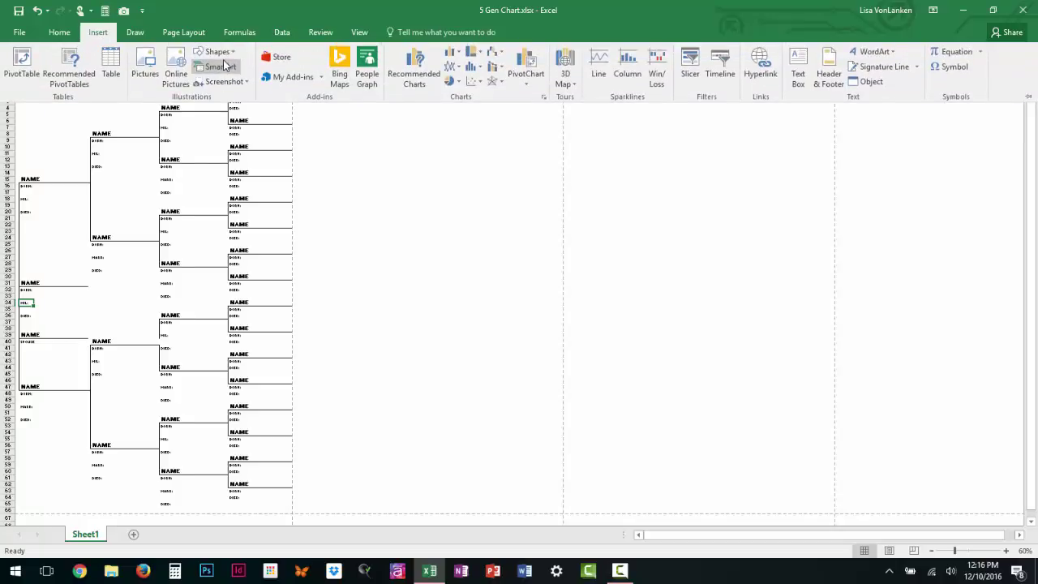
click(226, 53)
click(235, 81)
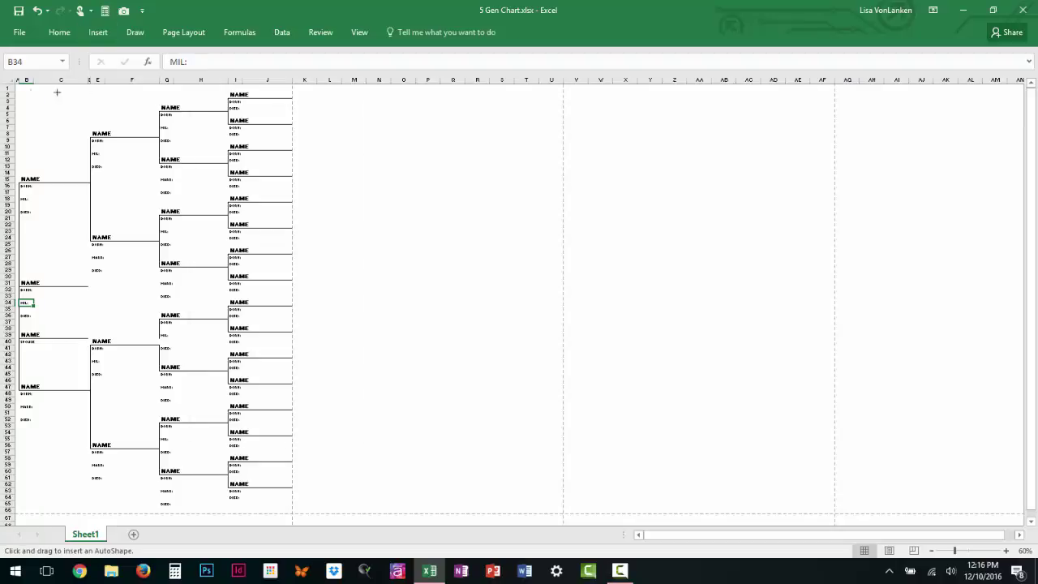
drag(16, 84, 293, 517)
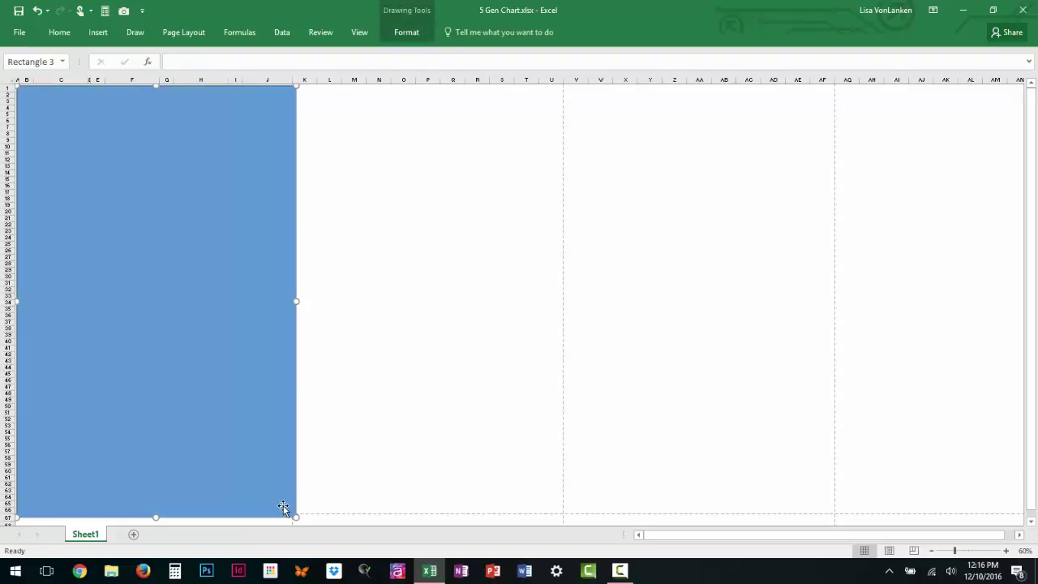
key(Left)
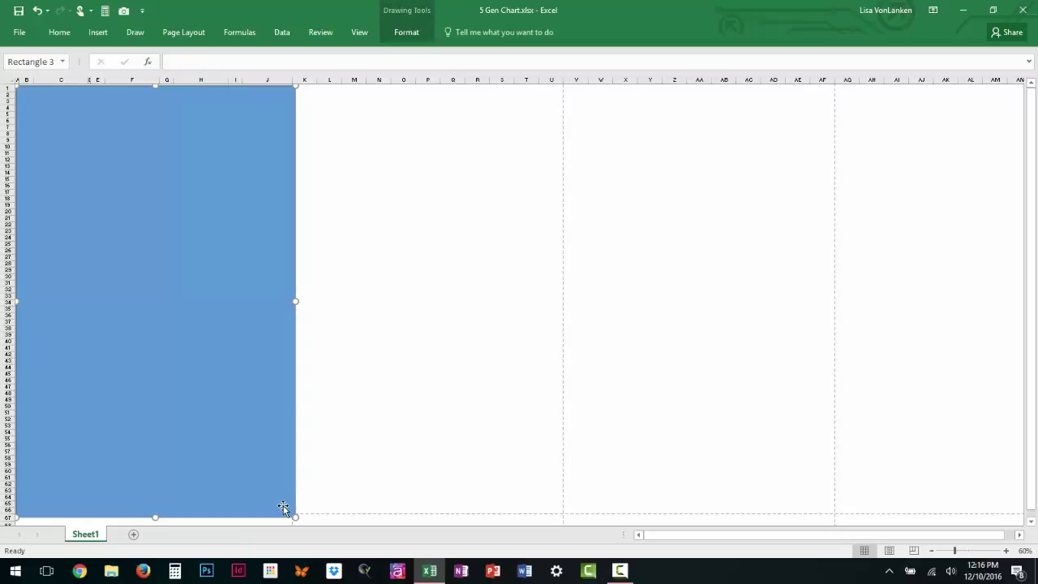
key(Up)
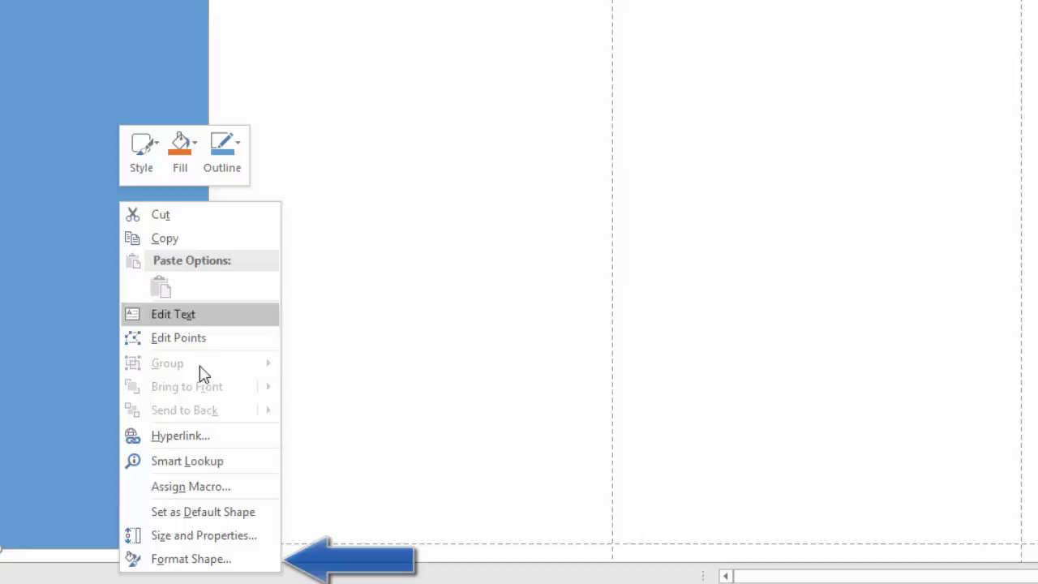
Choose Format Shape from the covering rectangle's right-click menu.
click(189, 558)
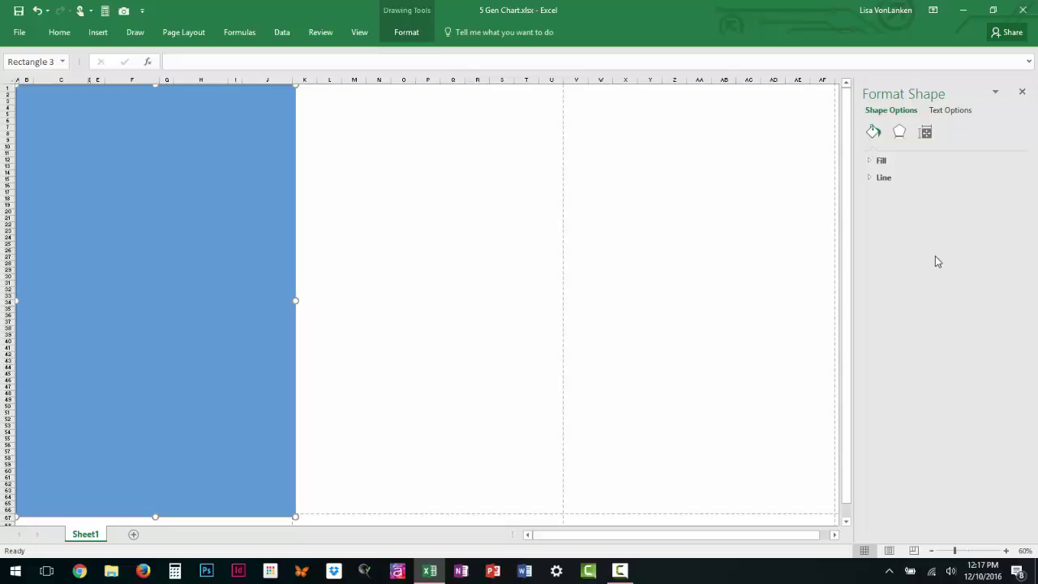
Set the rectangle's fill to Picture or texture fill using the 1946.jpg photo.
click(870, 162)
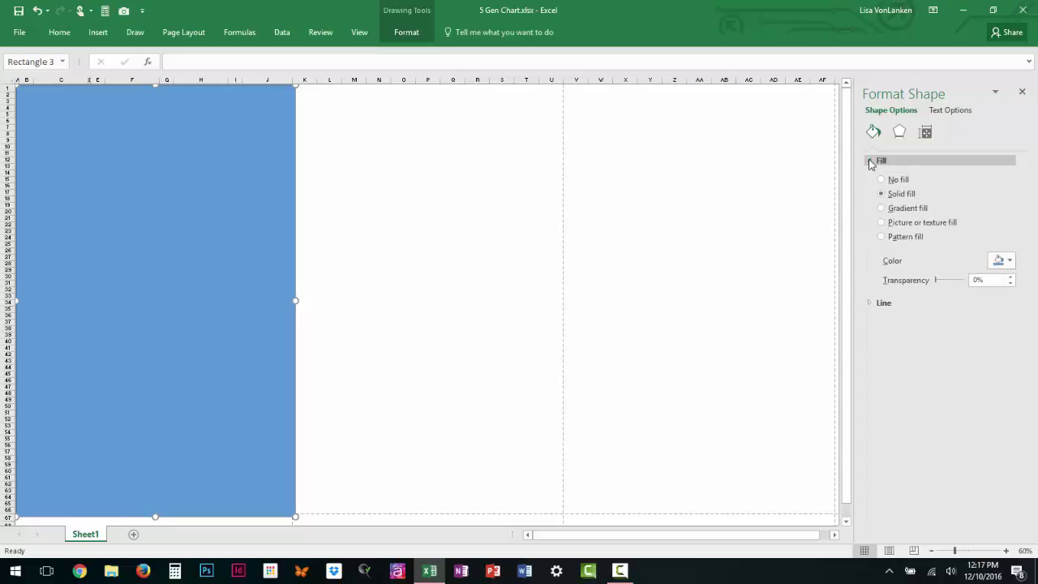
click(884, 226)
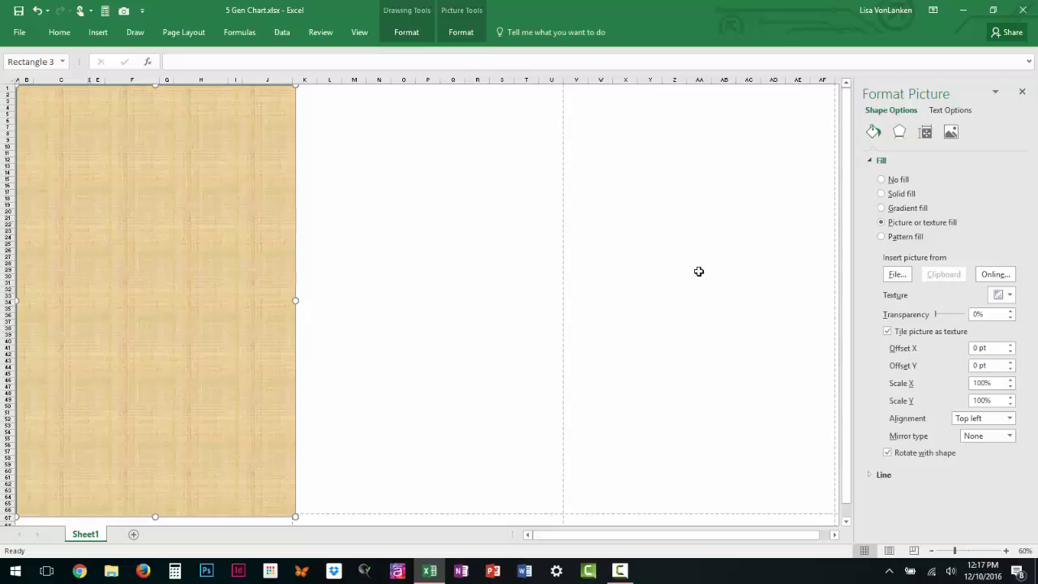
click(895, 276)
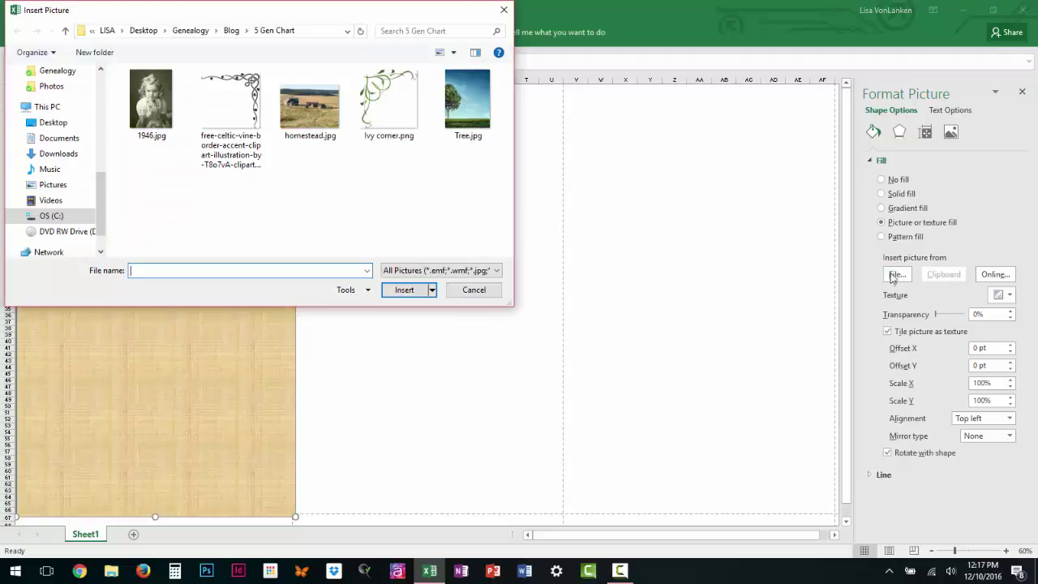
double_click(141, 117)
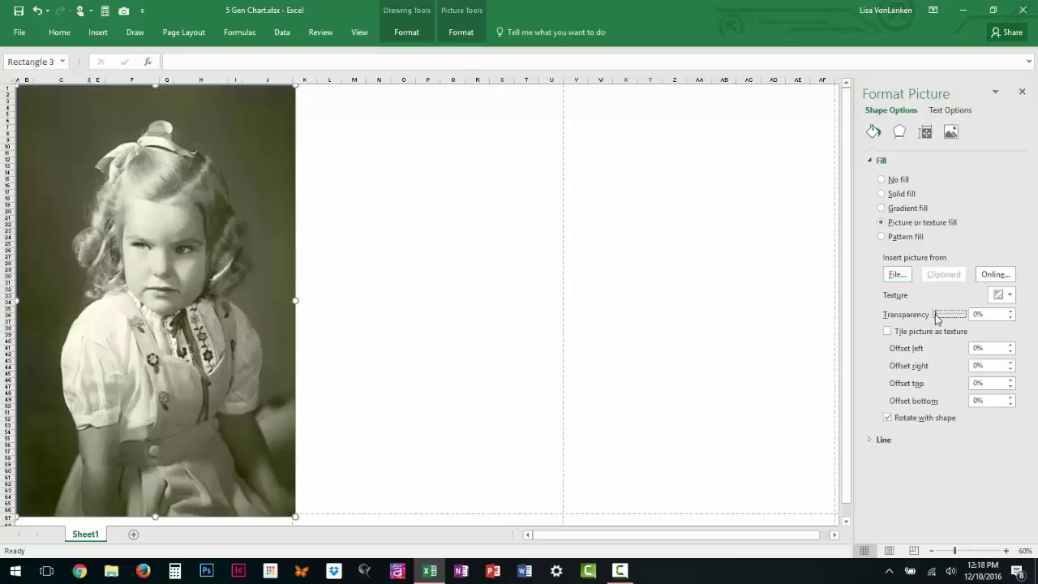
Set the photo fill's transparency to 62% and readjust its right edge to span the chart.
drag(936, 315, 953, 319)
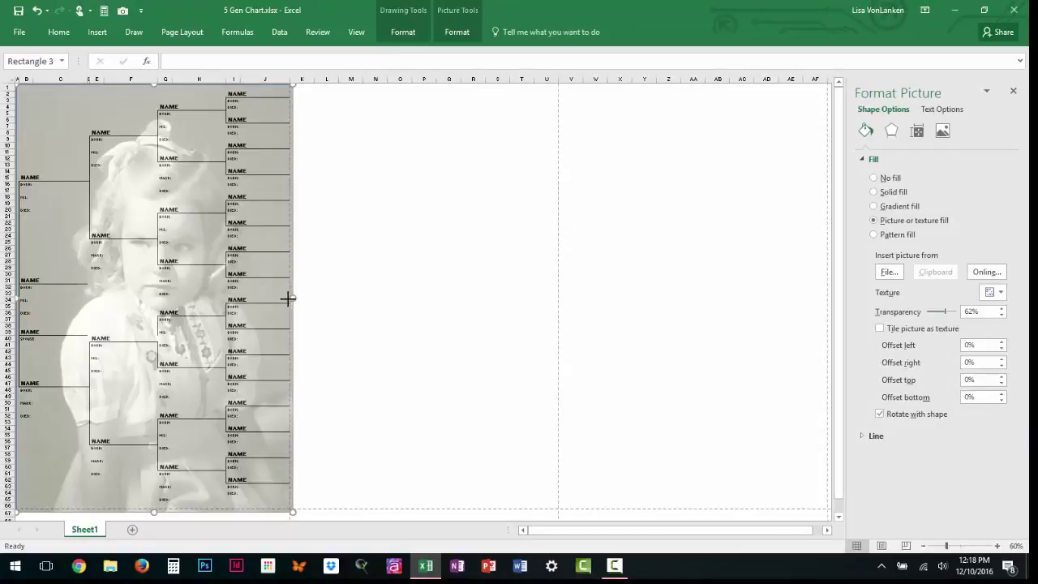
drag(292, 299, 162, 301)
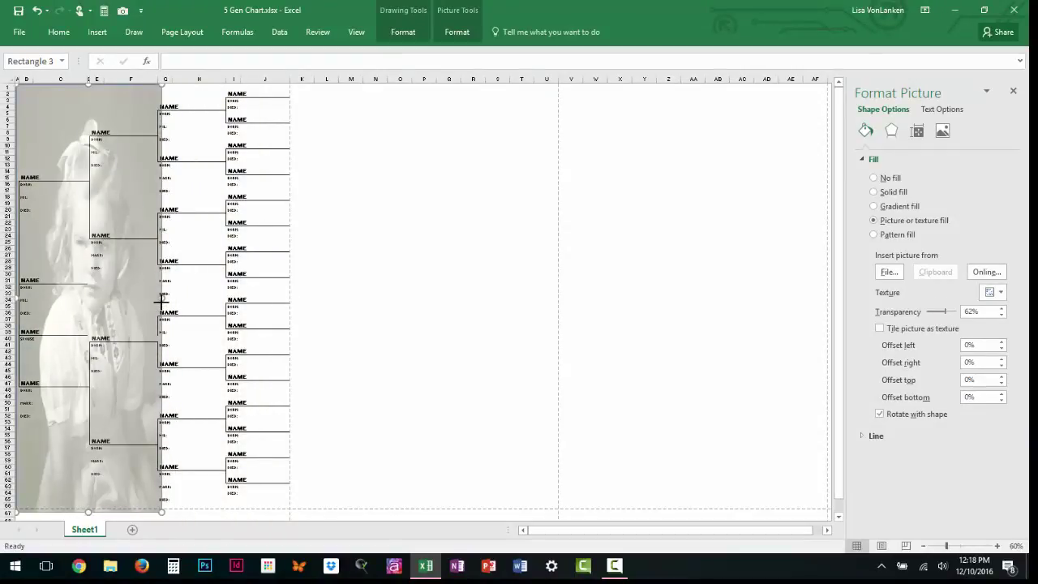
drag(162, 301, 163, 300)
drag(163, 300, 293, 316)
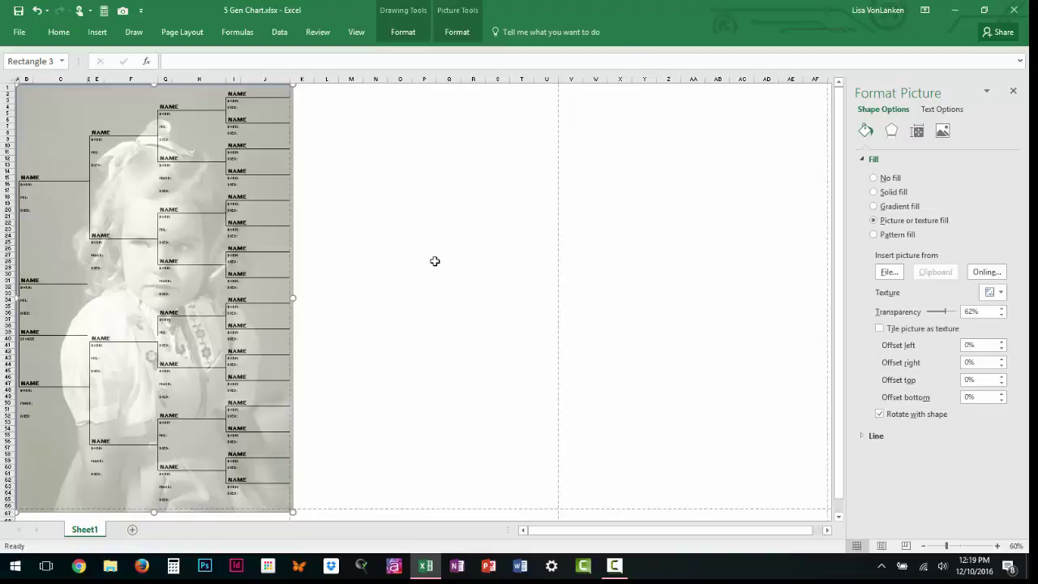
Open the Selection pane and rename Rectangle 3 to 'Mom'.
click(46, 33)
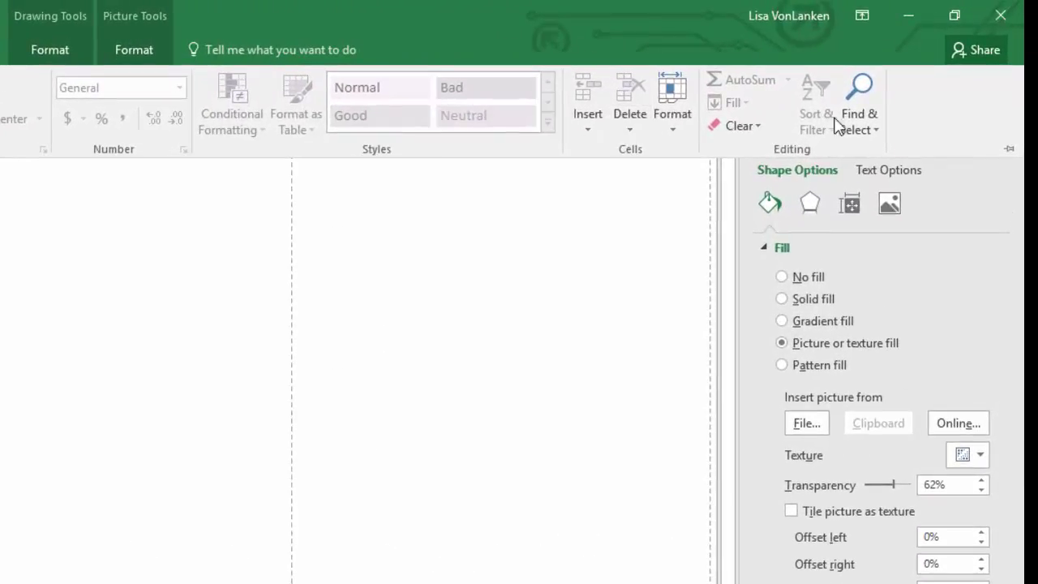
click(879, 133)
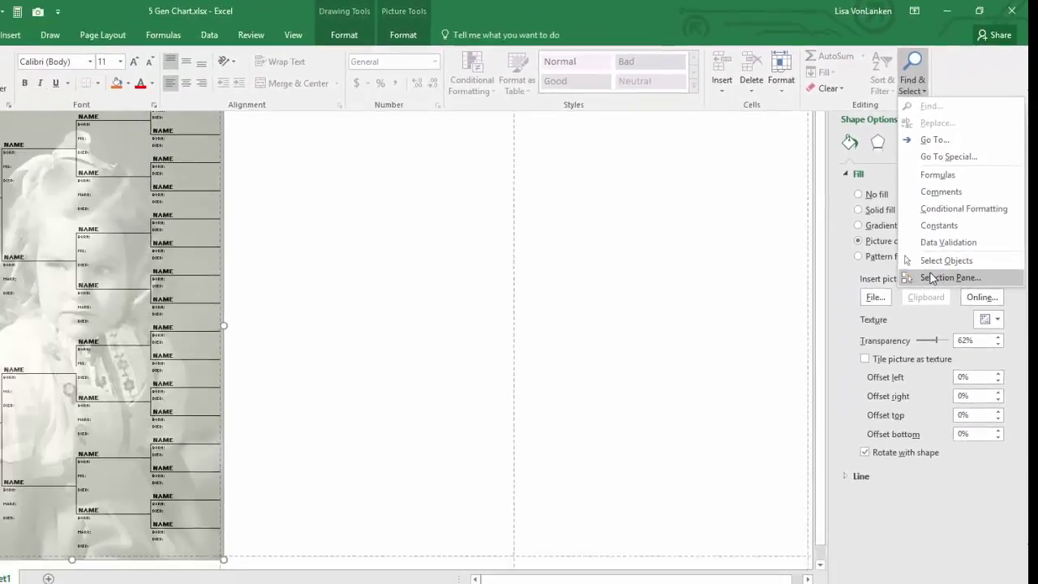
click(913, 395)
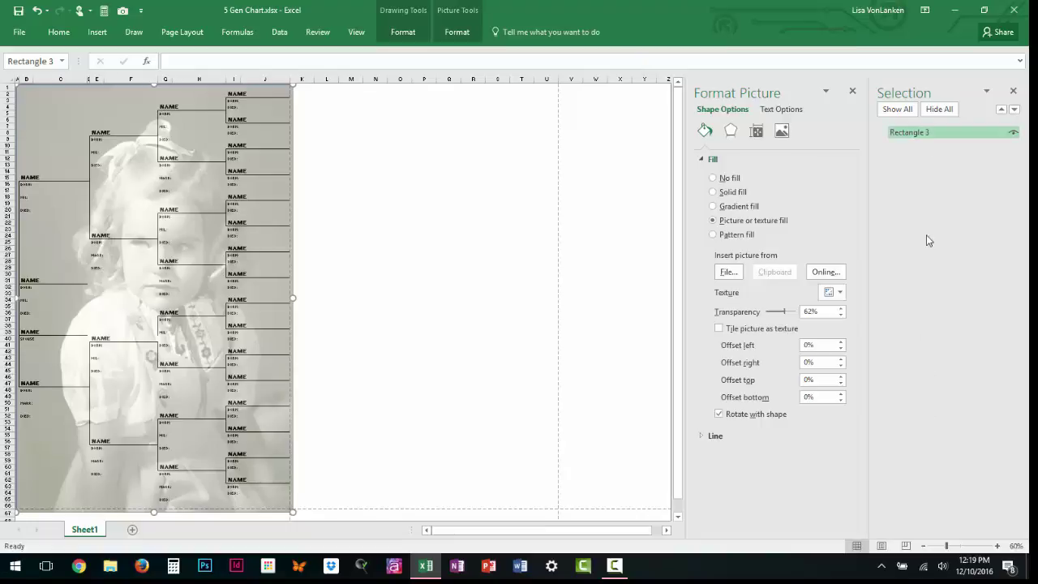
click(923, 133)
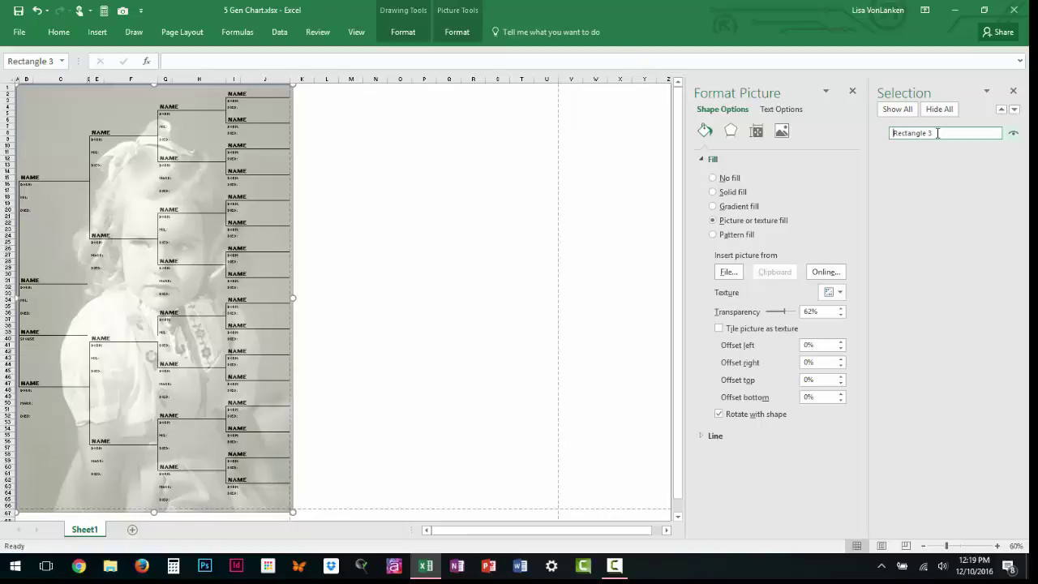
drag(937, 133, 889, 131)
text(Mom)
key(Return)
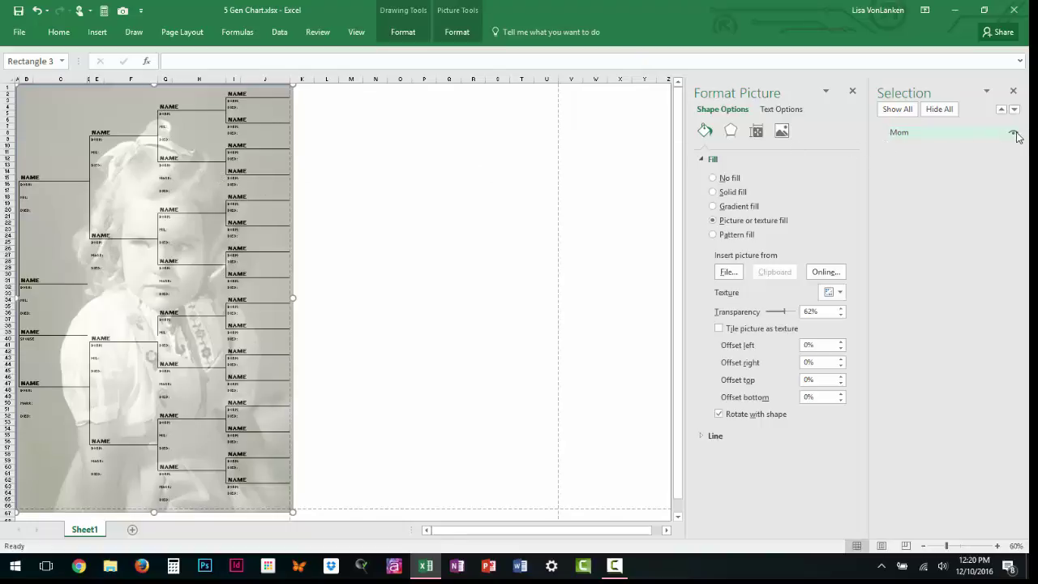
Hide the Mom photo briefly, then make it visible again behind the chart.
click(1015, 134)
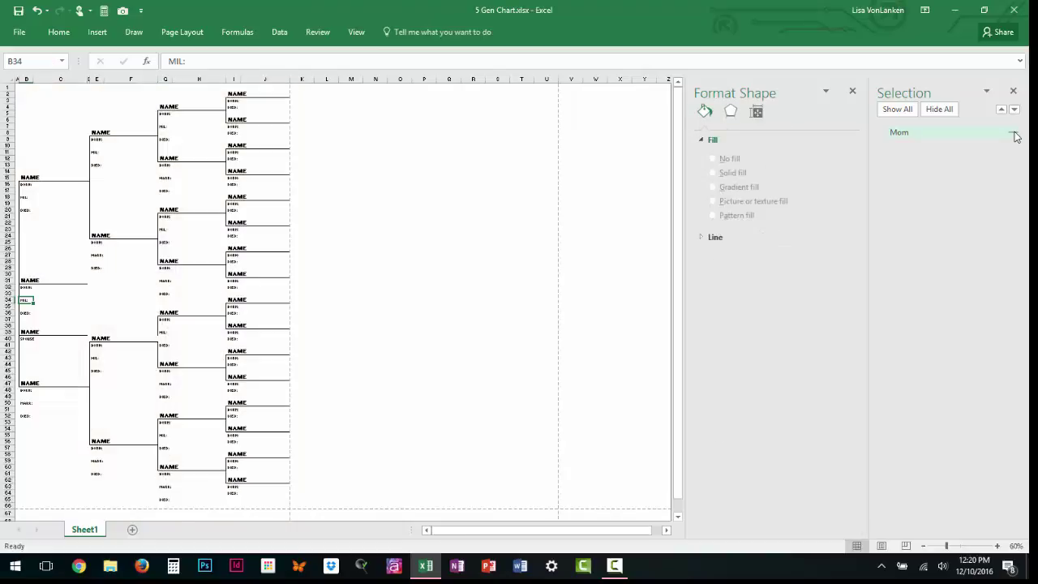
click(180, 249)
click(104, 228)
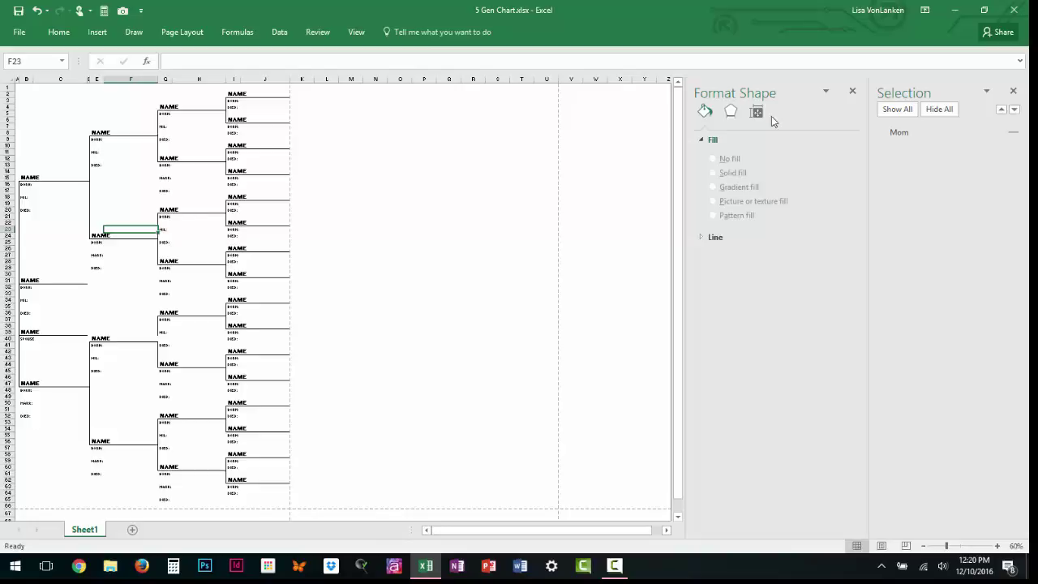
click(1013, 134)
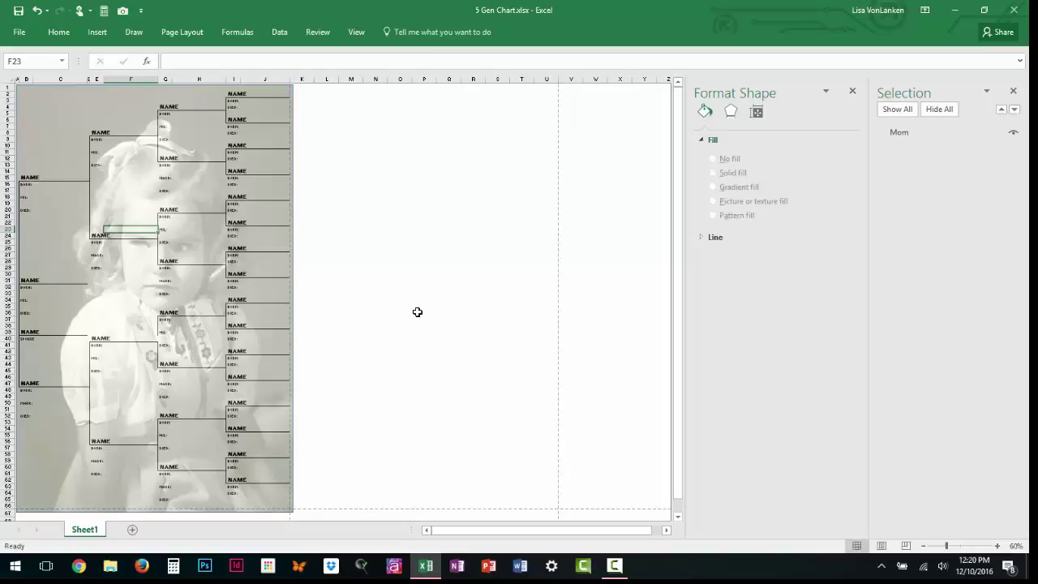
Open the print preview with Ctrl+P to check the chart over the faded photo.
key(ctrl+p)
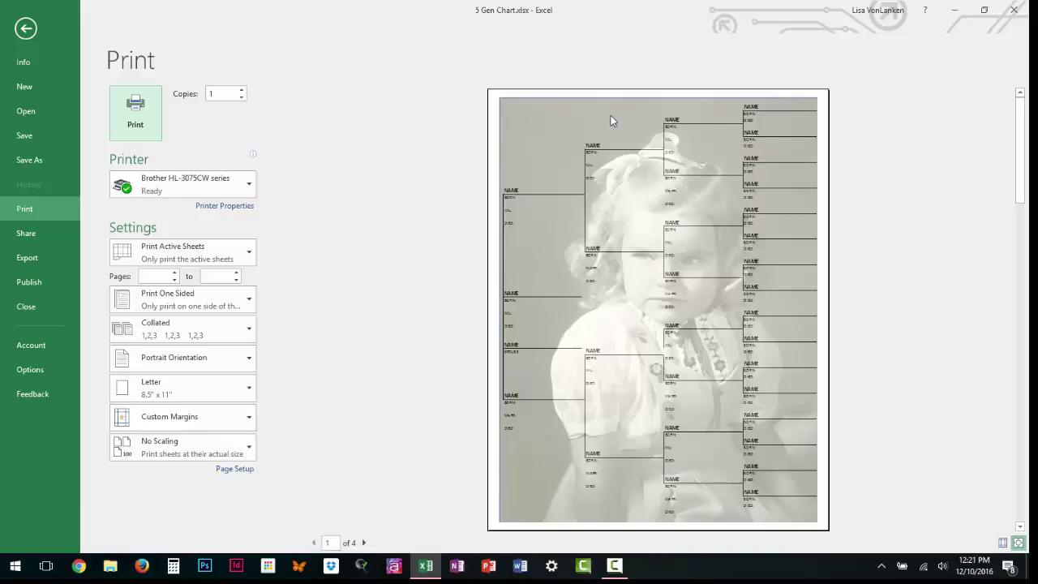
Type a custom header's centre section: 'Angestors of' followed by the girl's full name.
click(26, 29)
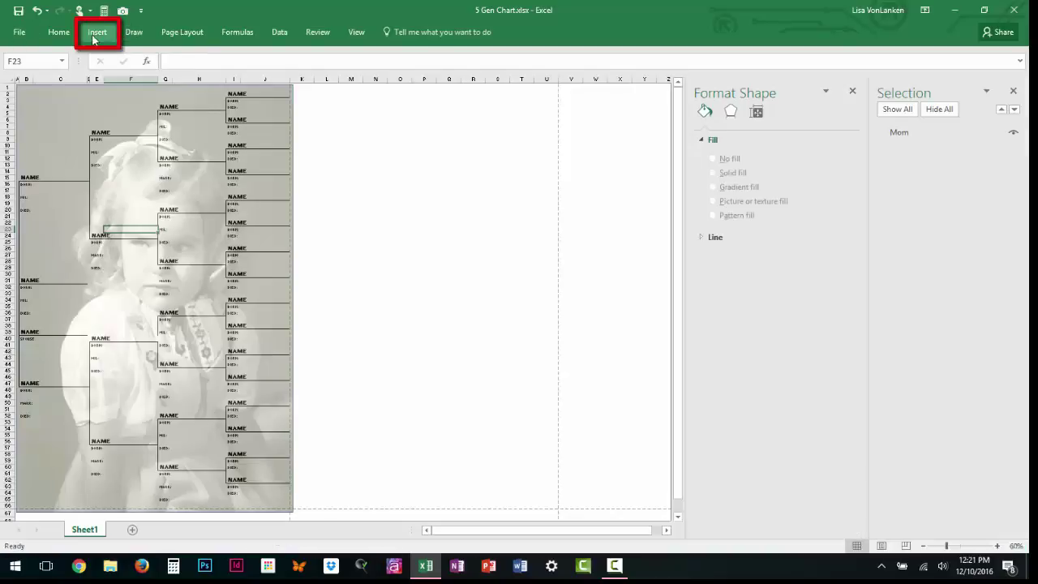
click(97, 33)
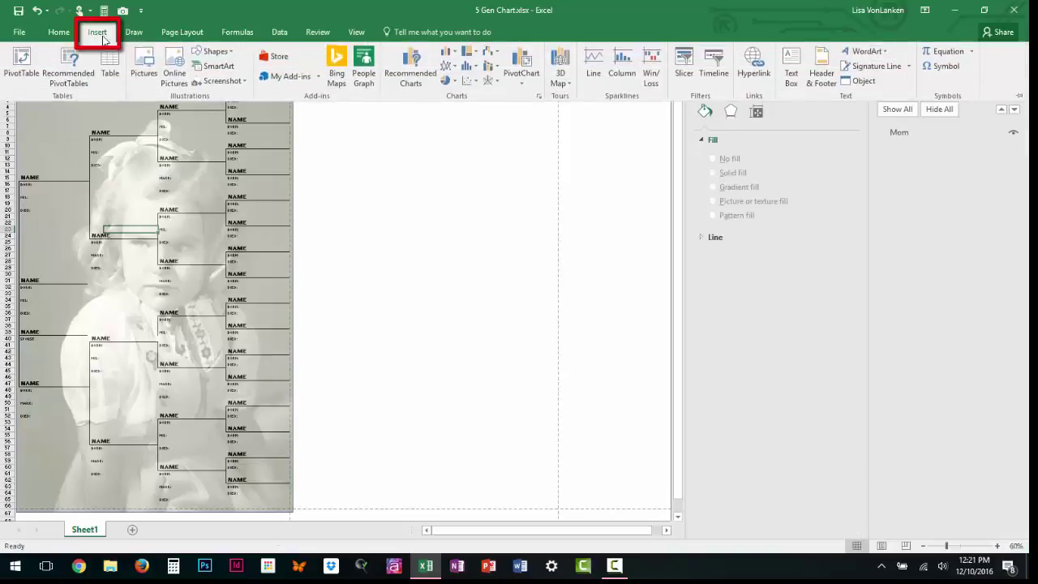
click(822, 71)
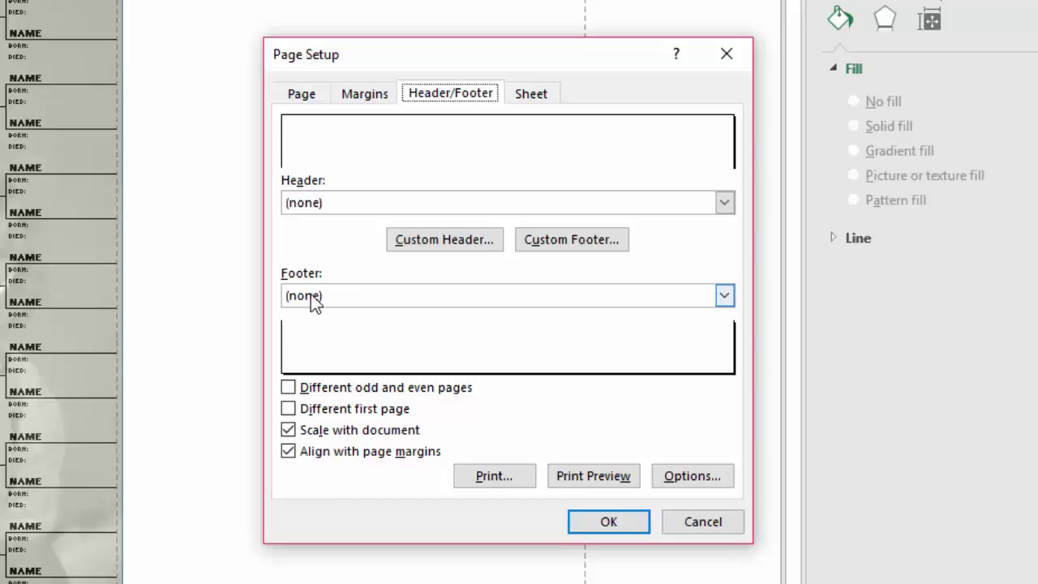
click(417, 248)
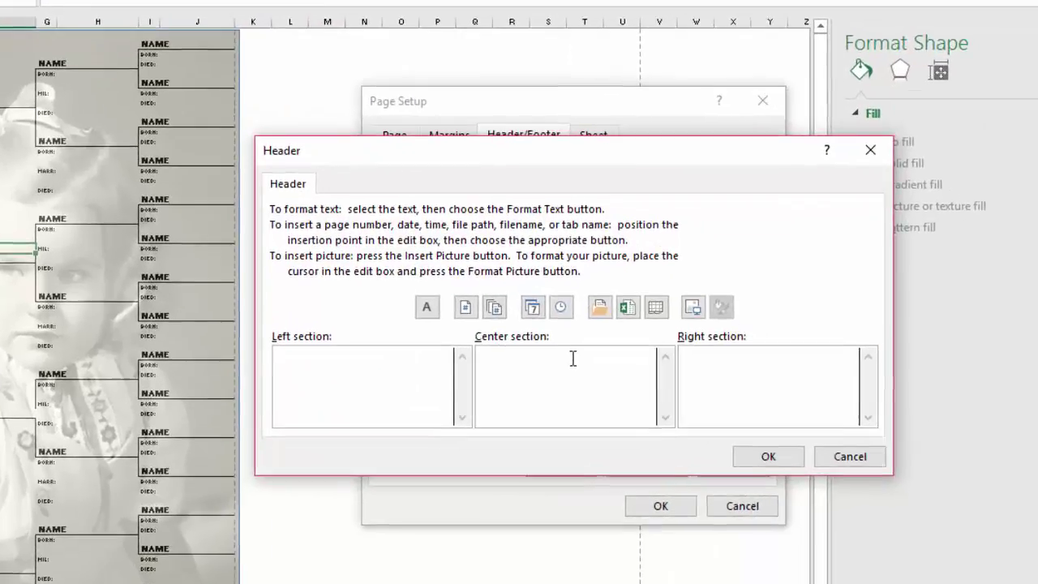
click(635, 378)
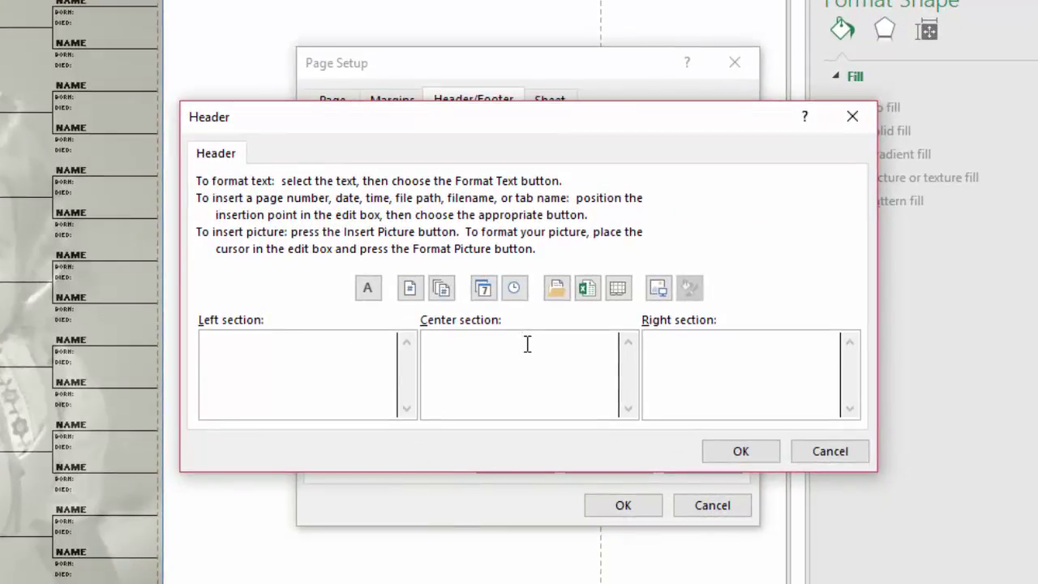
text(Ange)
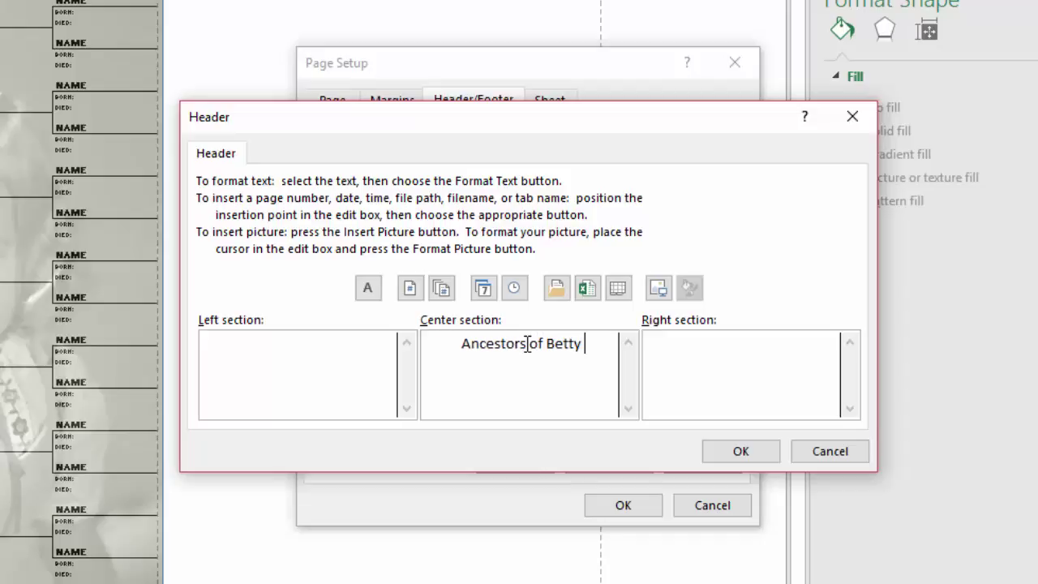
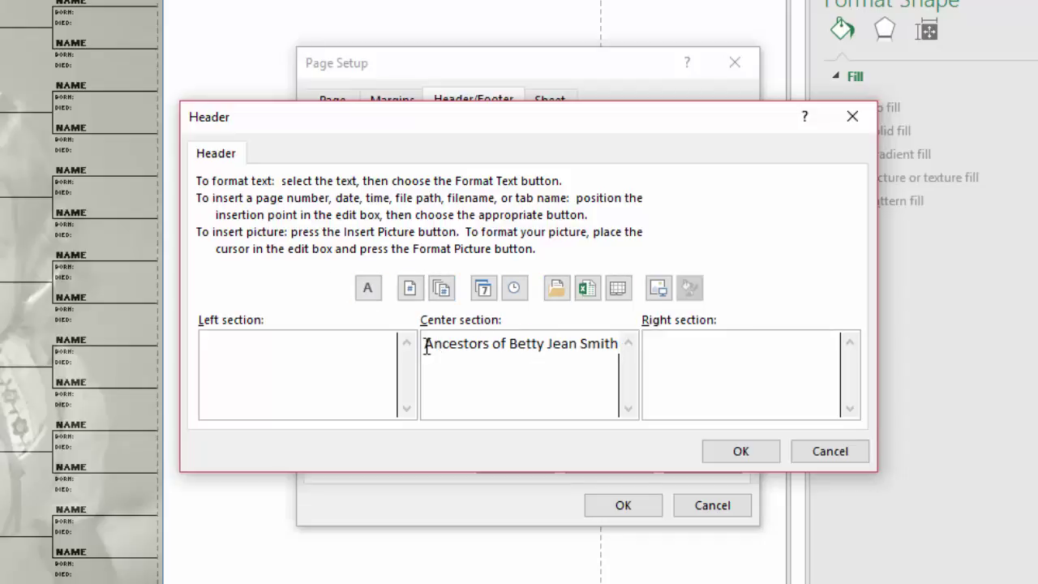
Format the header title Bold Italic at 18 pt and accept the header.
drag(425, 345, 624, 354)
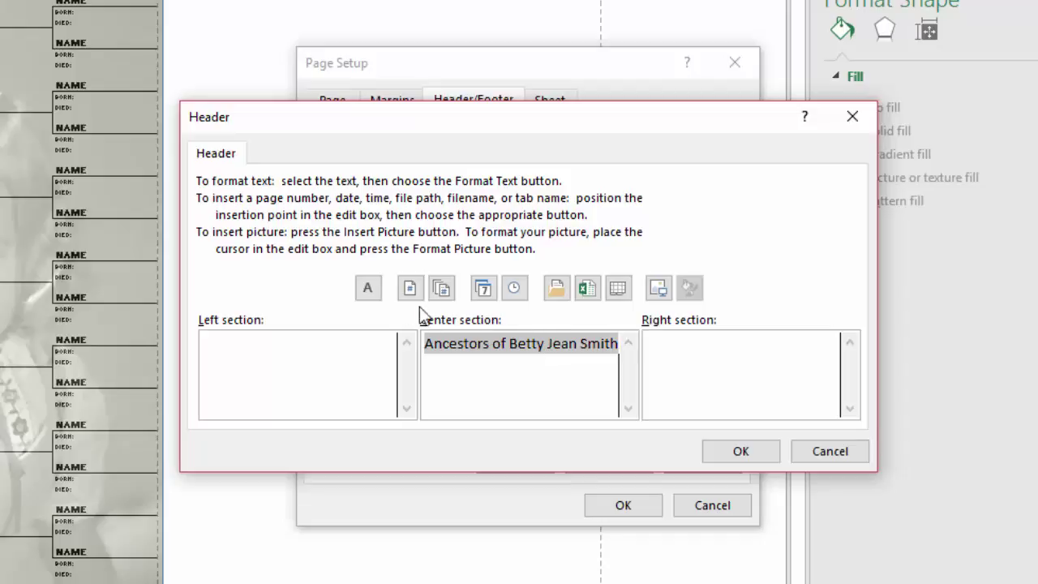
click(376, 294)
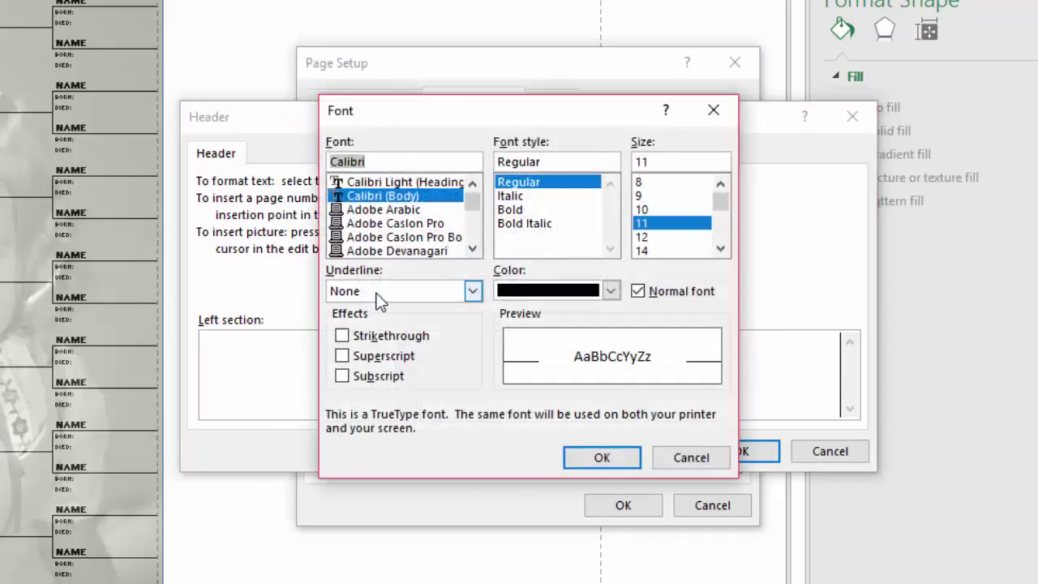
click(547, 225)
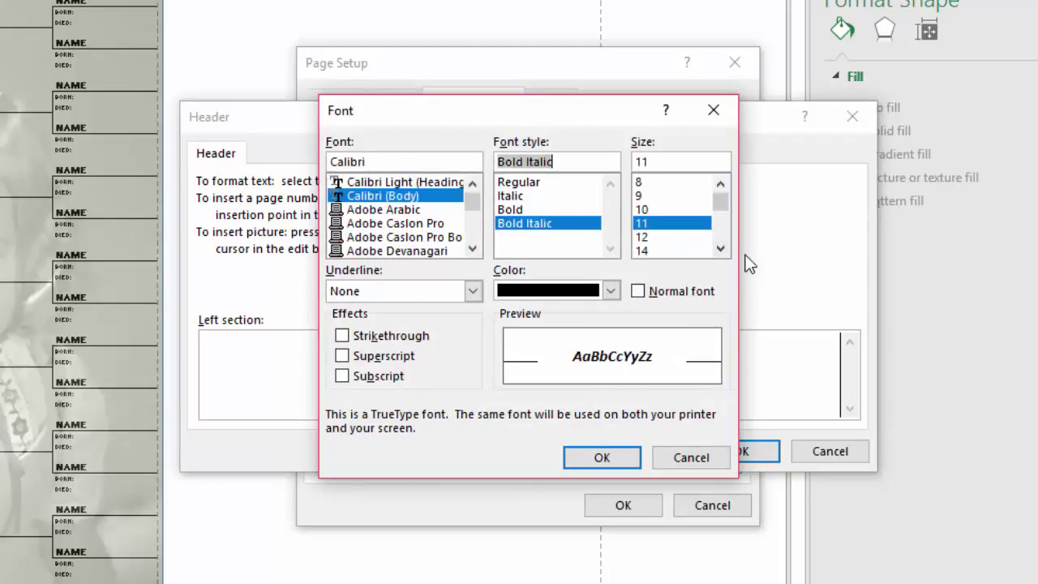
click(720, 249)
click(721, 249)
click(653, 251)
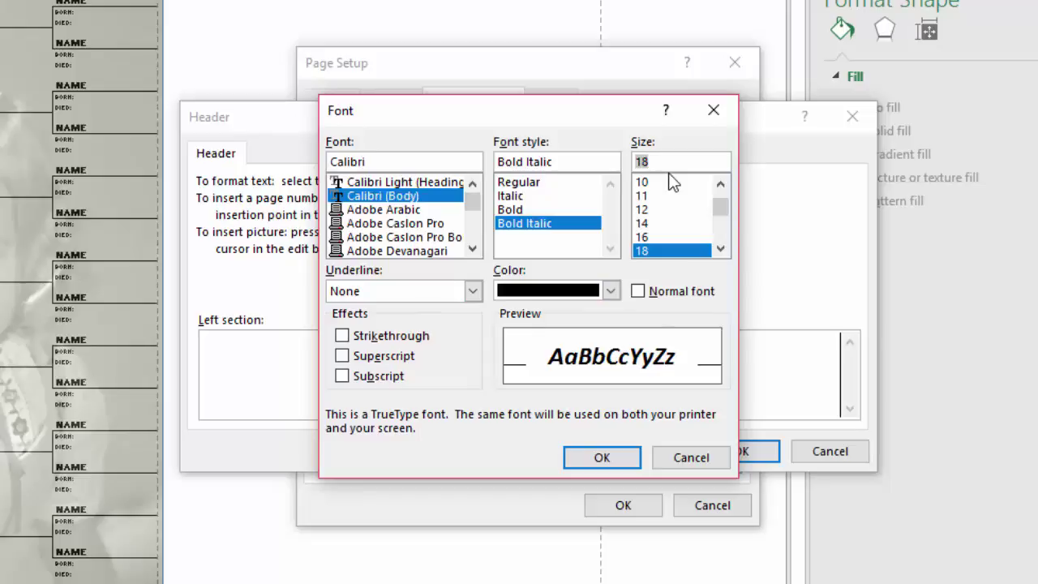
click(624, 460)
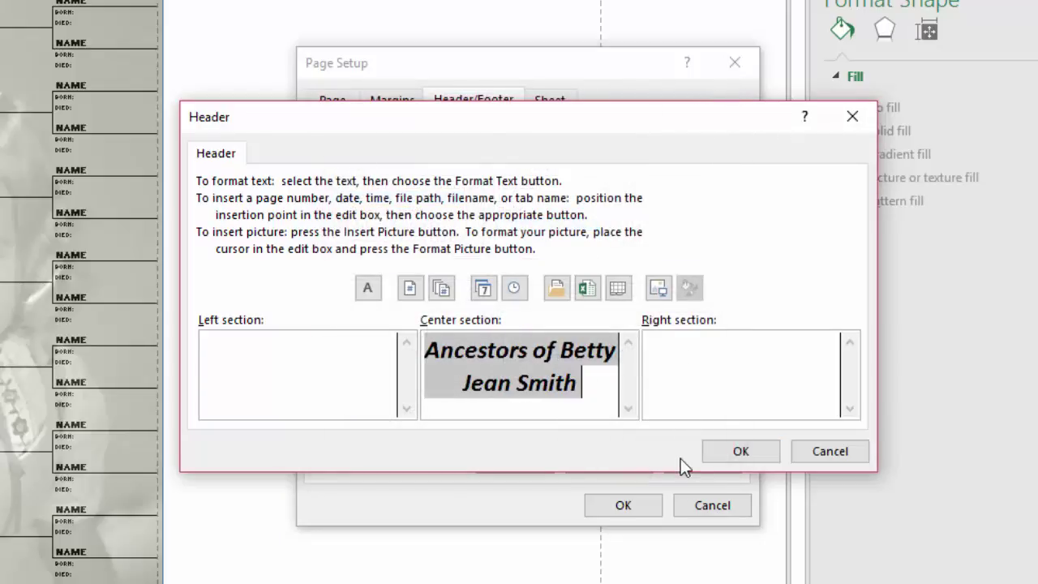
click(747, 461)
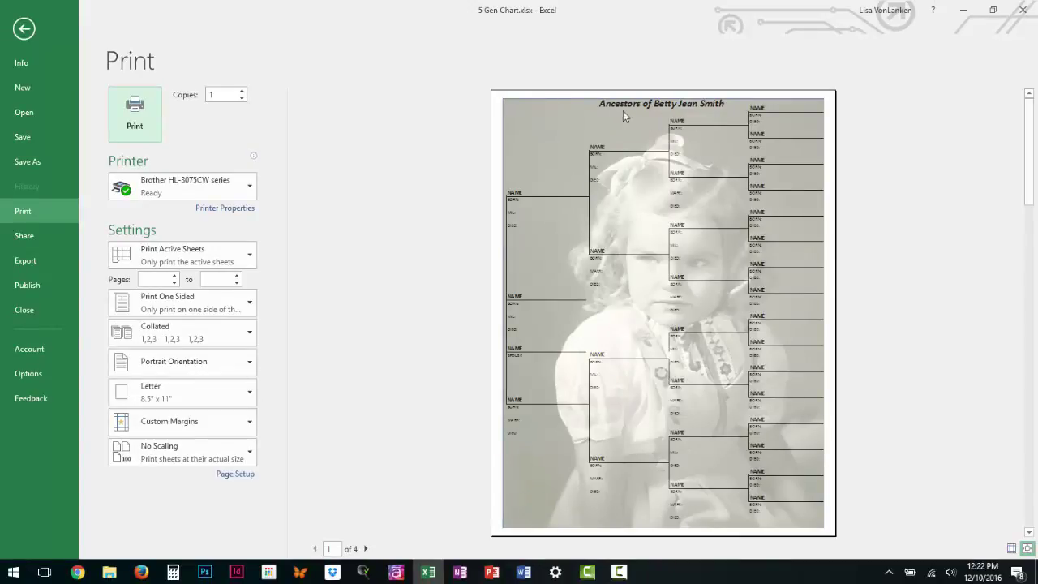
Set a 0.25" header margin in Custom Margins, leaving the other margins at 0.
click(252, 430)
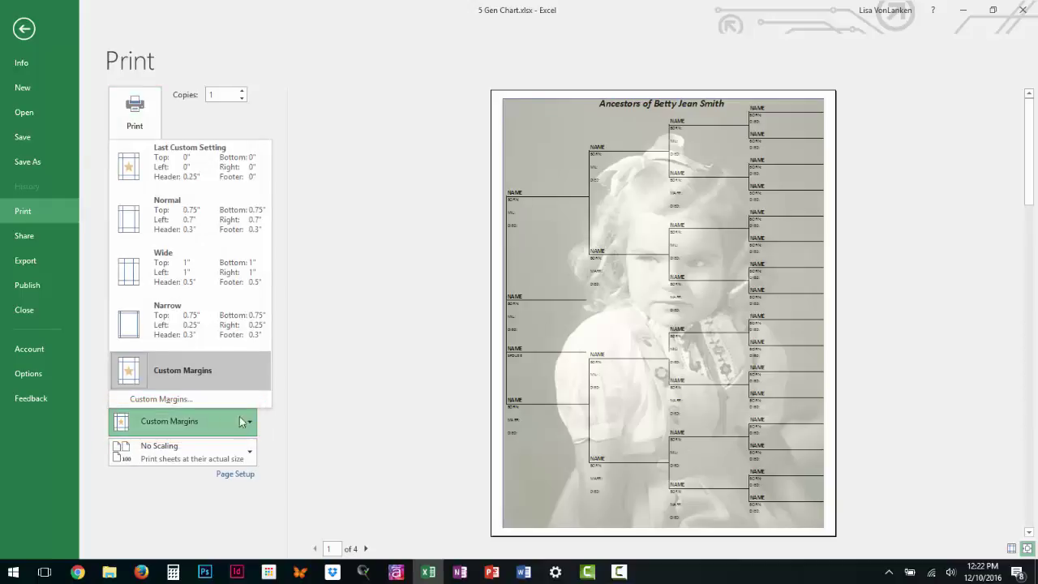
click(241, 421)
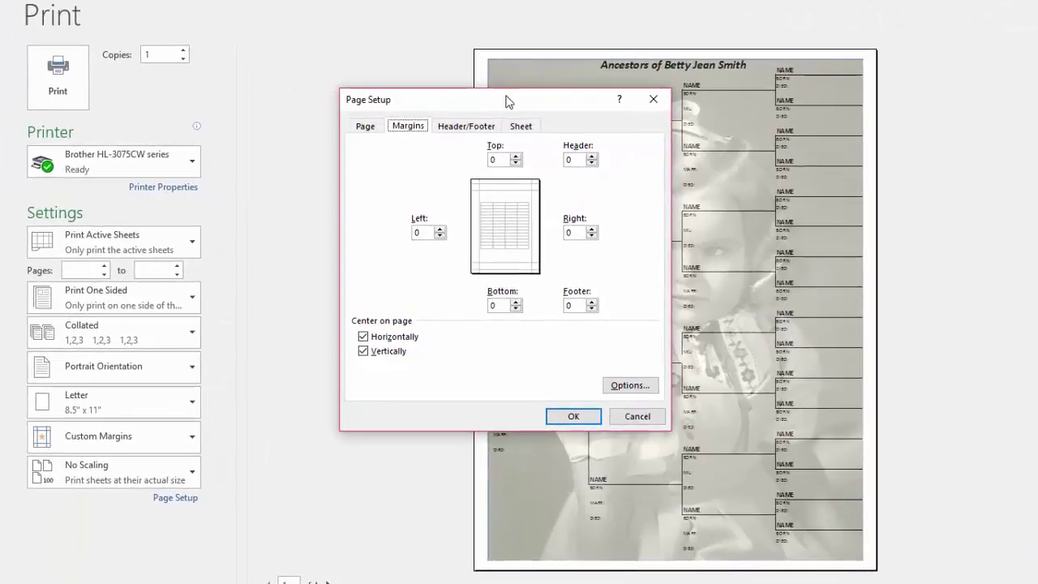
drag(509, 100, 307, 55)
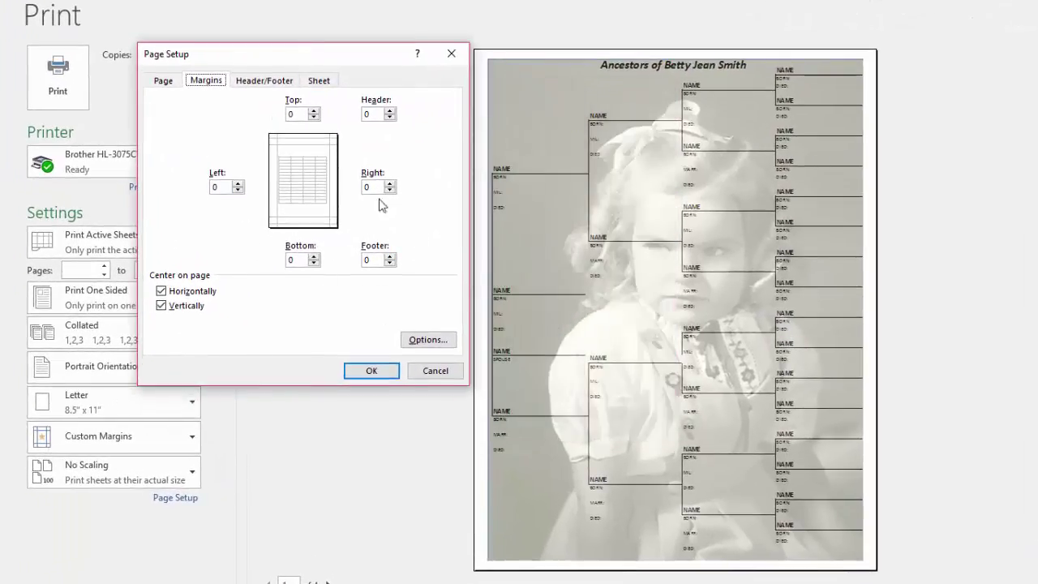
click(389, 111)
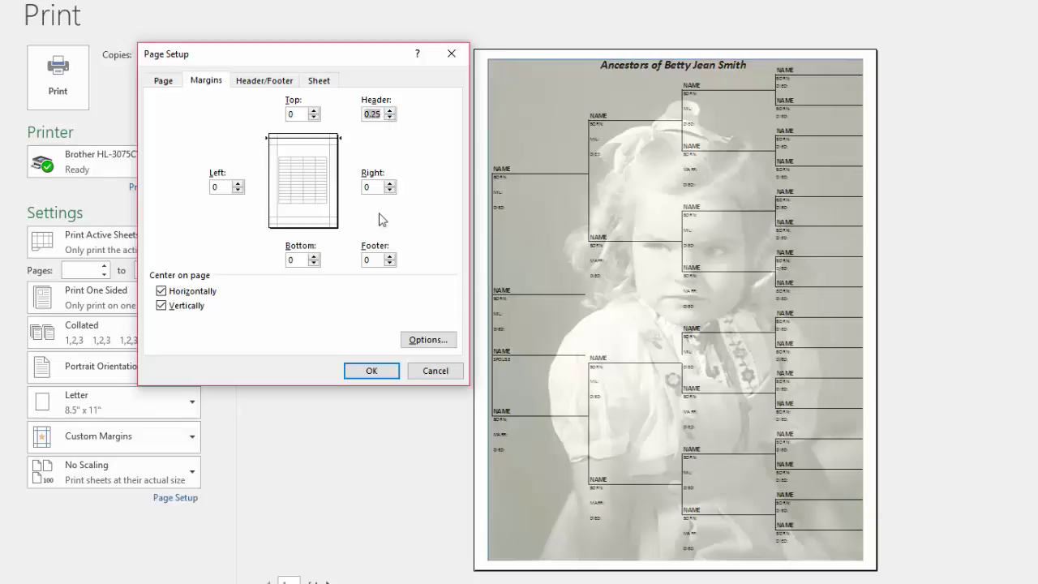
click(373, 371)
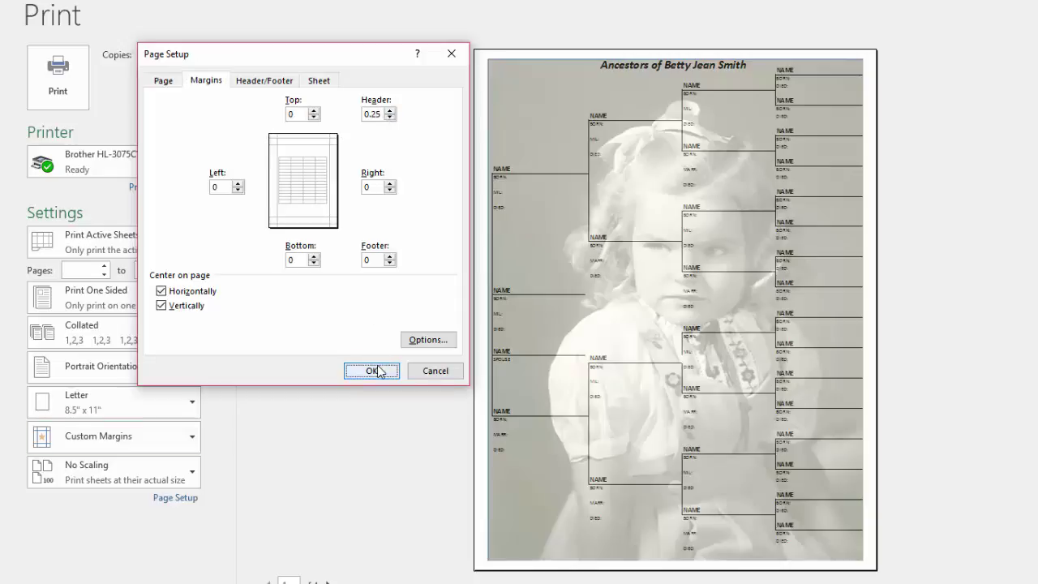